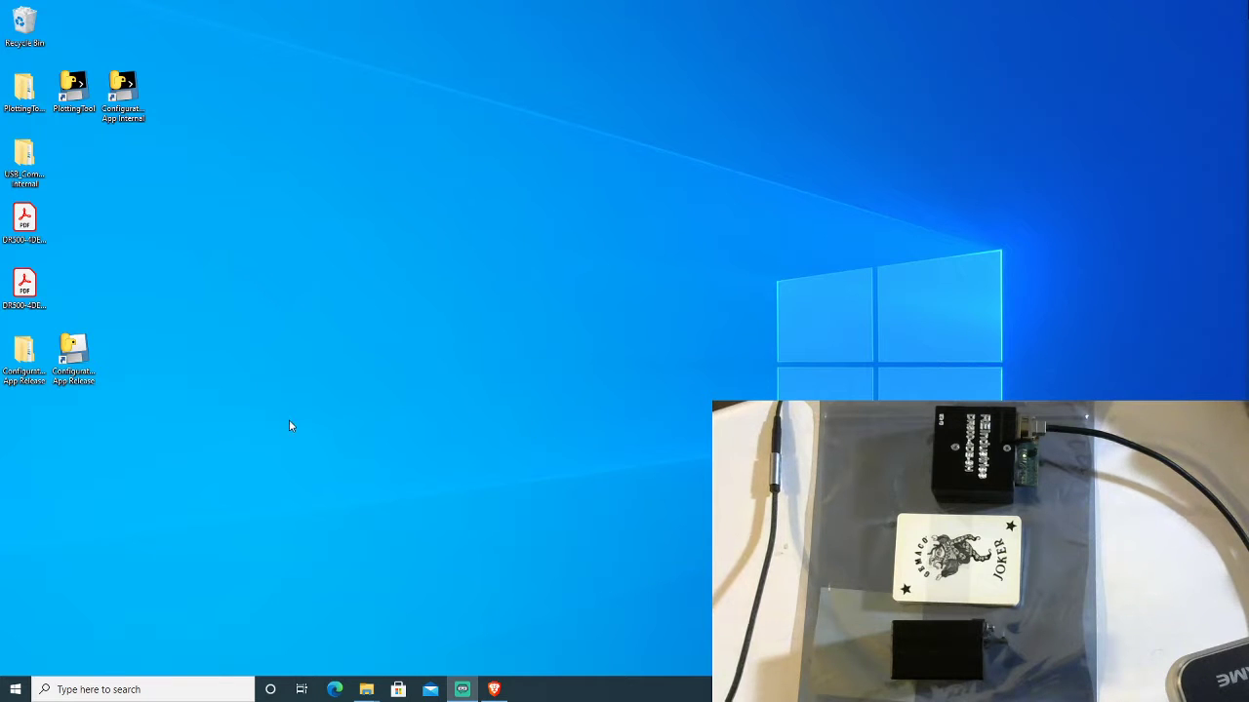
- Launch the release version of the configuration app and move its window toward the middle of the desktop
{"action": "left_click", "coordinate": [73, 356]}
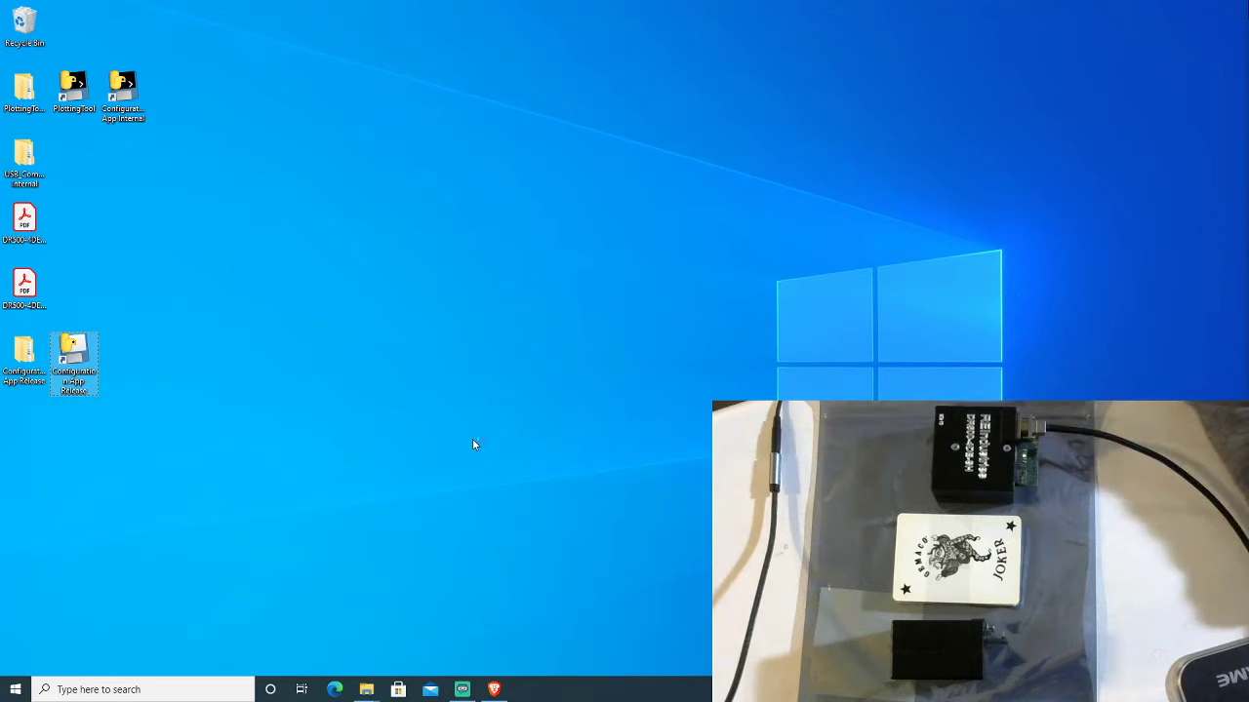
{"action": "left_click_drag", "start_coordinate": [178, 28], "coordinate": [435, 101]}
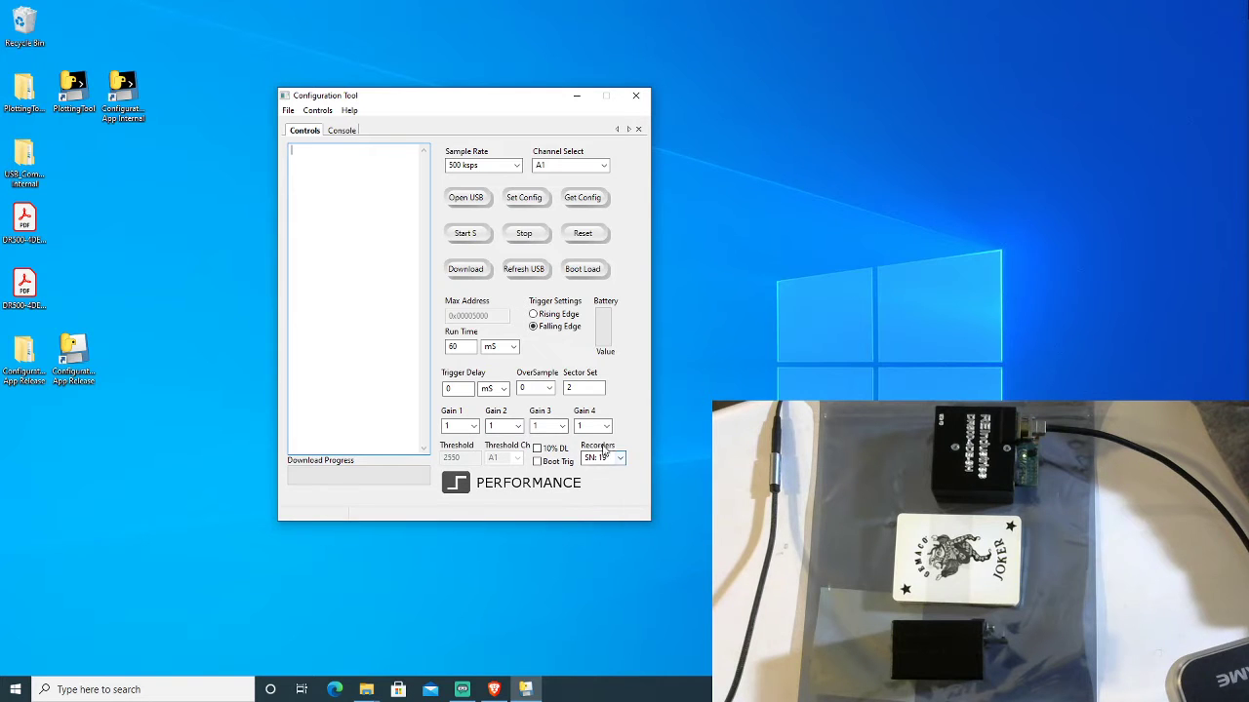
- Open the USB connection to recorder SN: 20 and retrieve its current configuration
{"action": "left_click", "coordinate": [621, 459]}
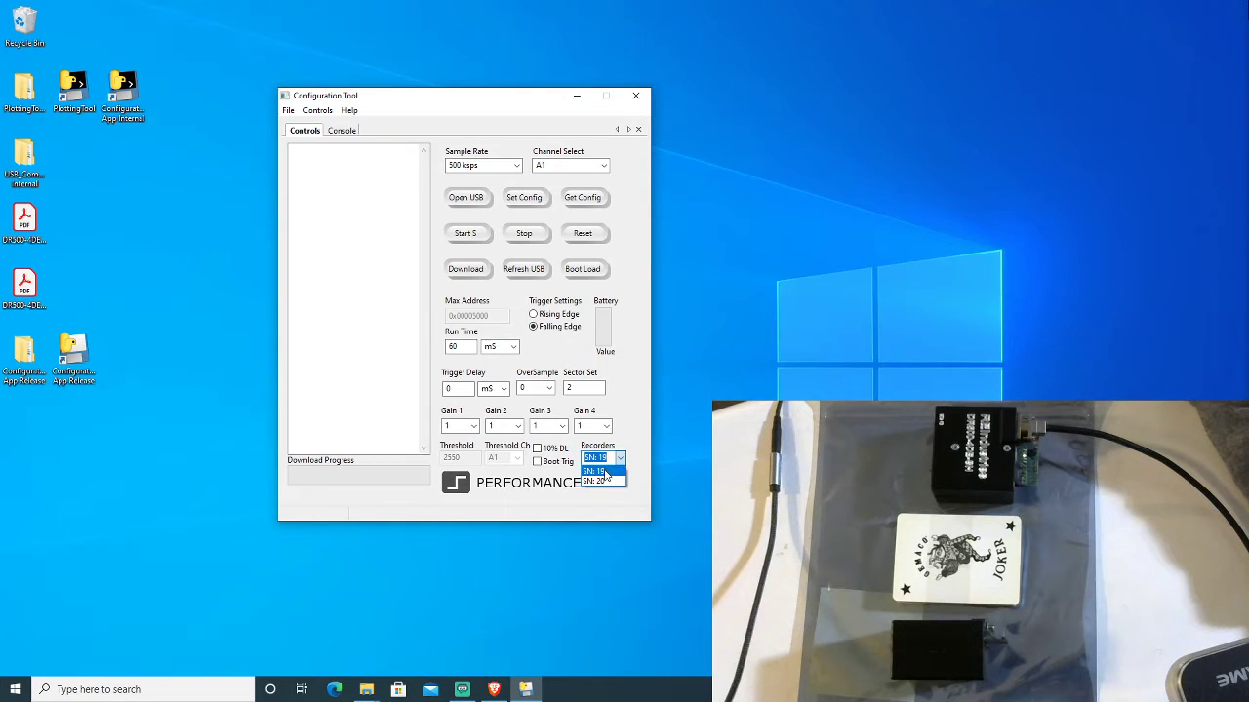
{"action": "left_click", "coordinate": [600, 483]}
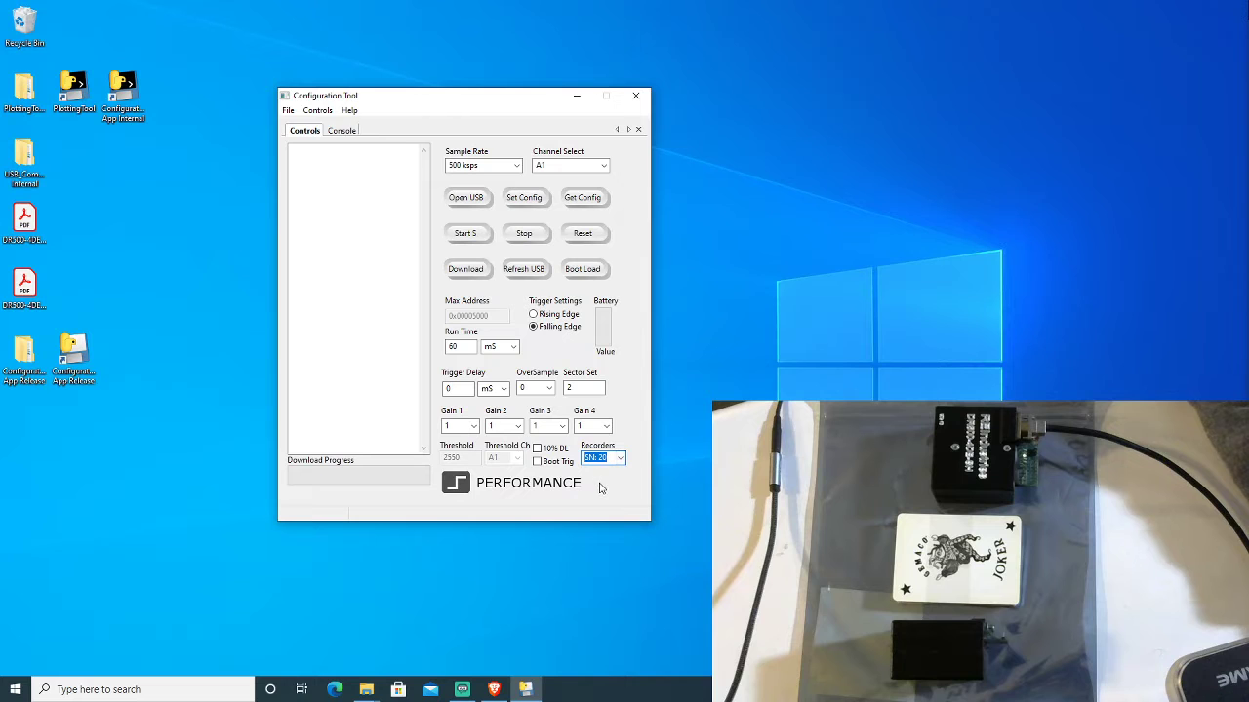
{"action": "left_click", "coordinate": [468, 199]}
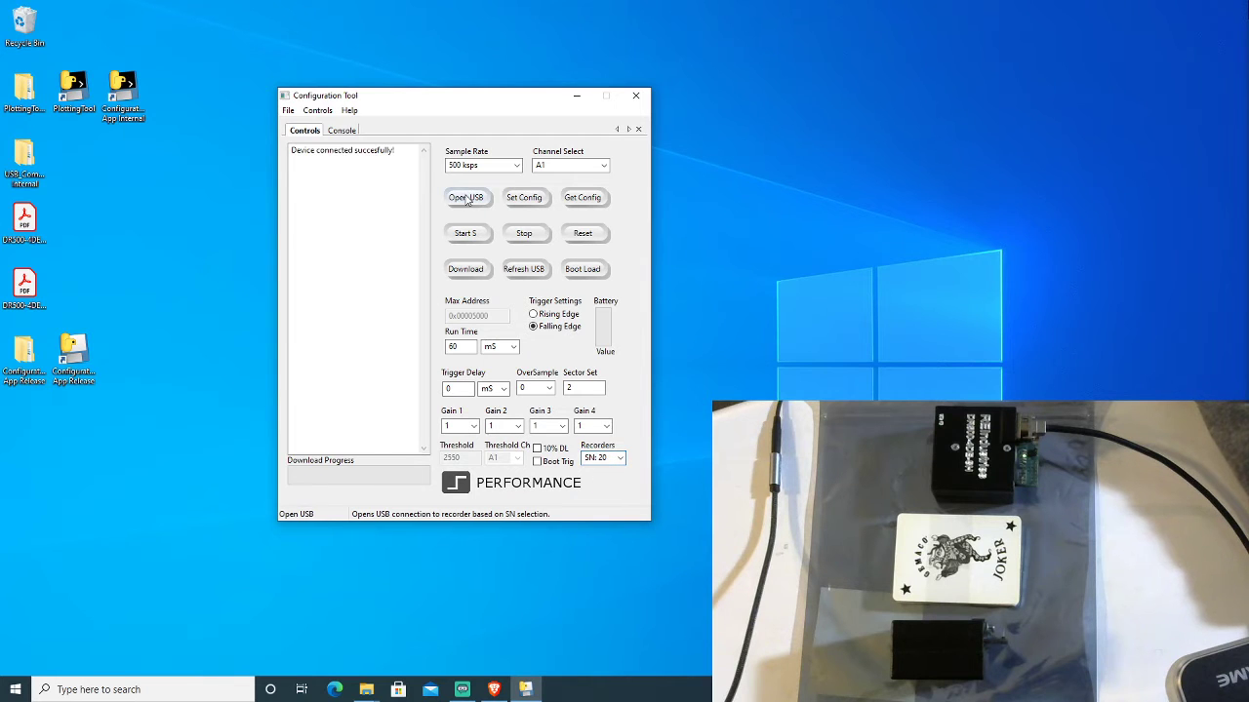
{"action": "left_click", "coordinate": [582, 198]}
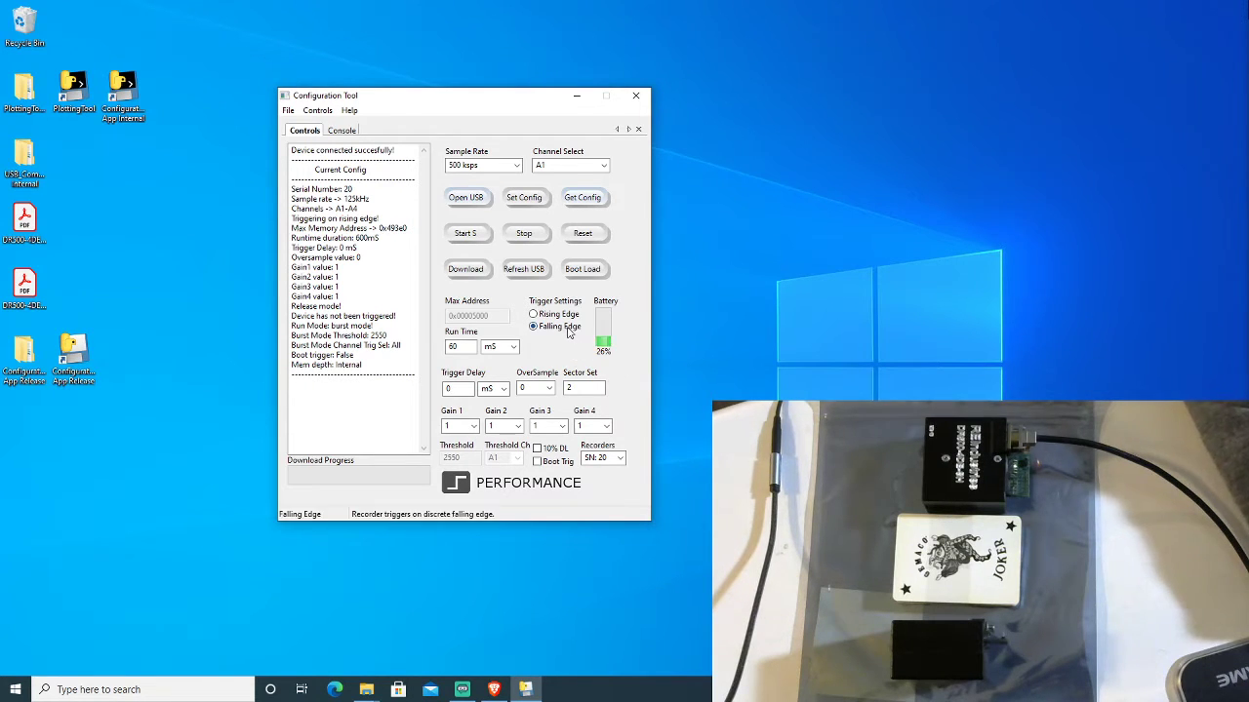
{"action": "left_click", "coordinate": [611, 458]}
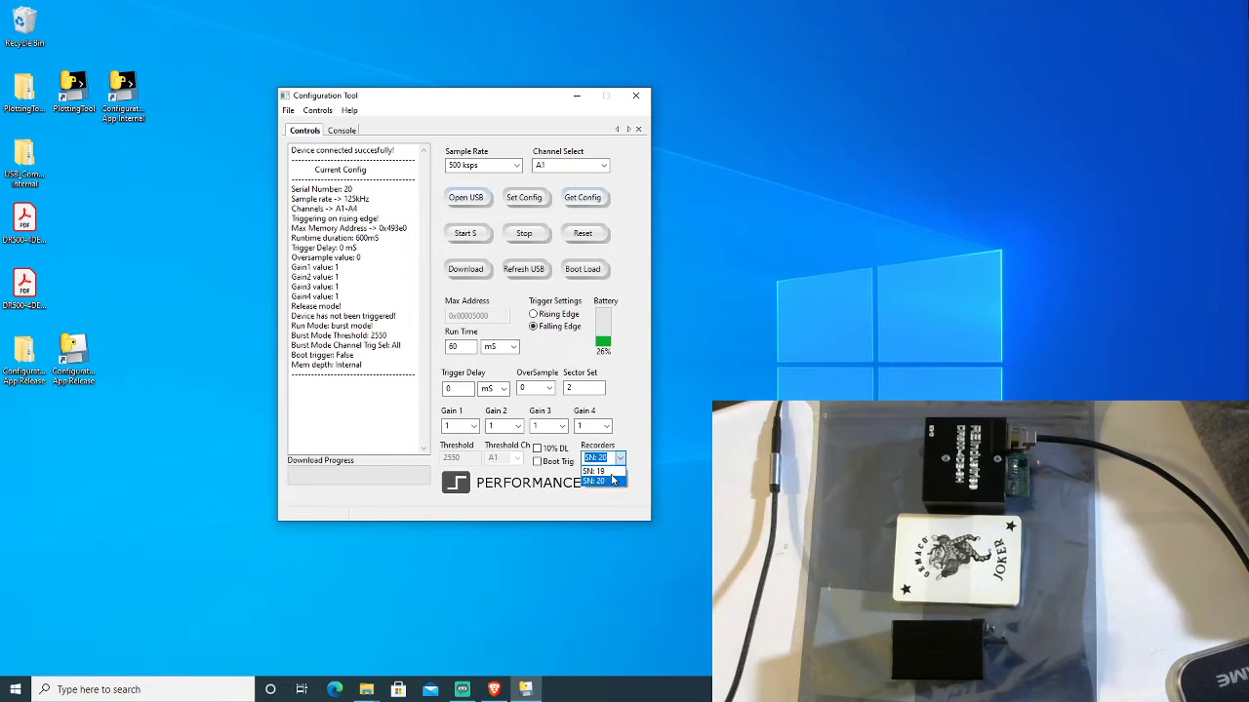
{"action": "left_click", "coordinate": [621, 458]}
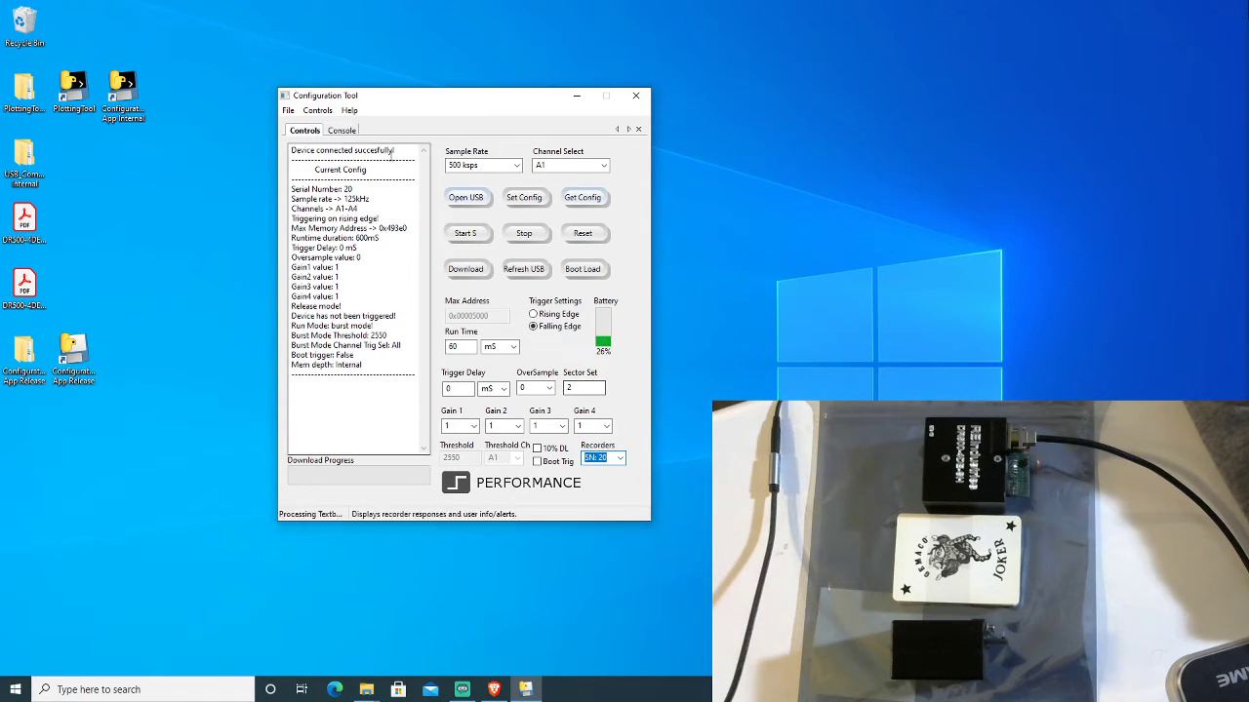
{"action": "left_click", "coordinate": [317, 110]}
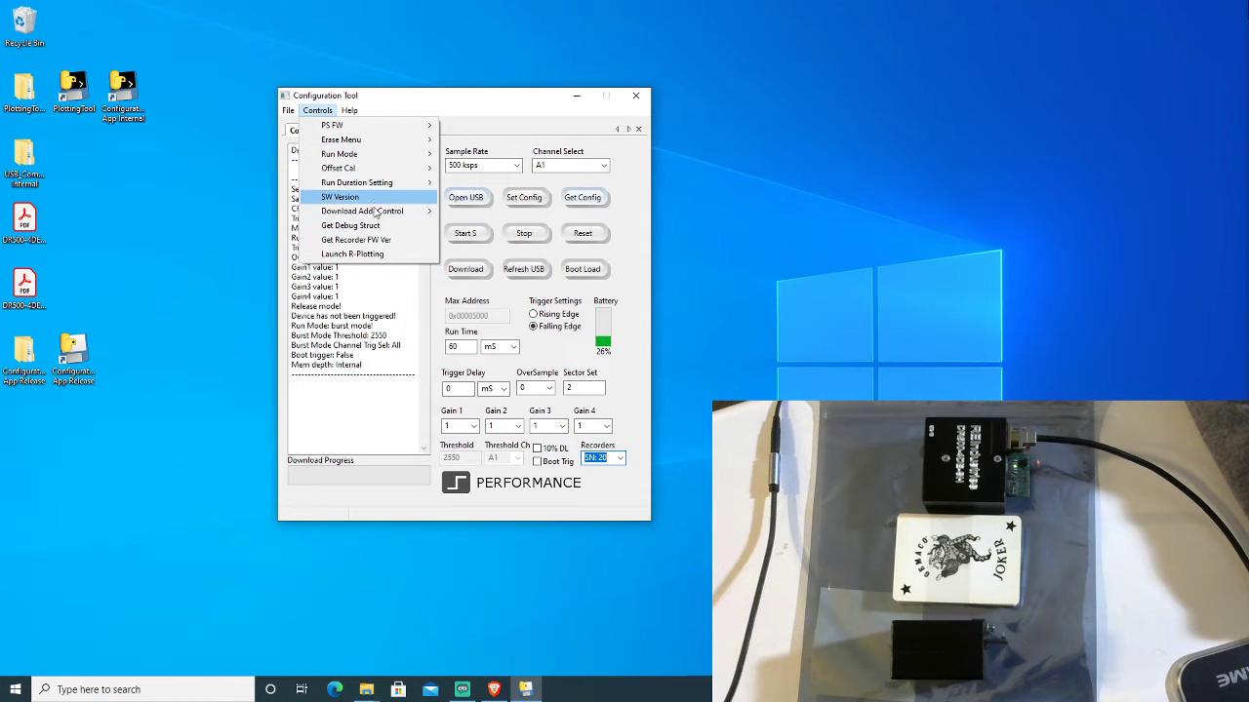
{"action": "left_click", "coordinate": [415, 115]}
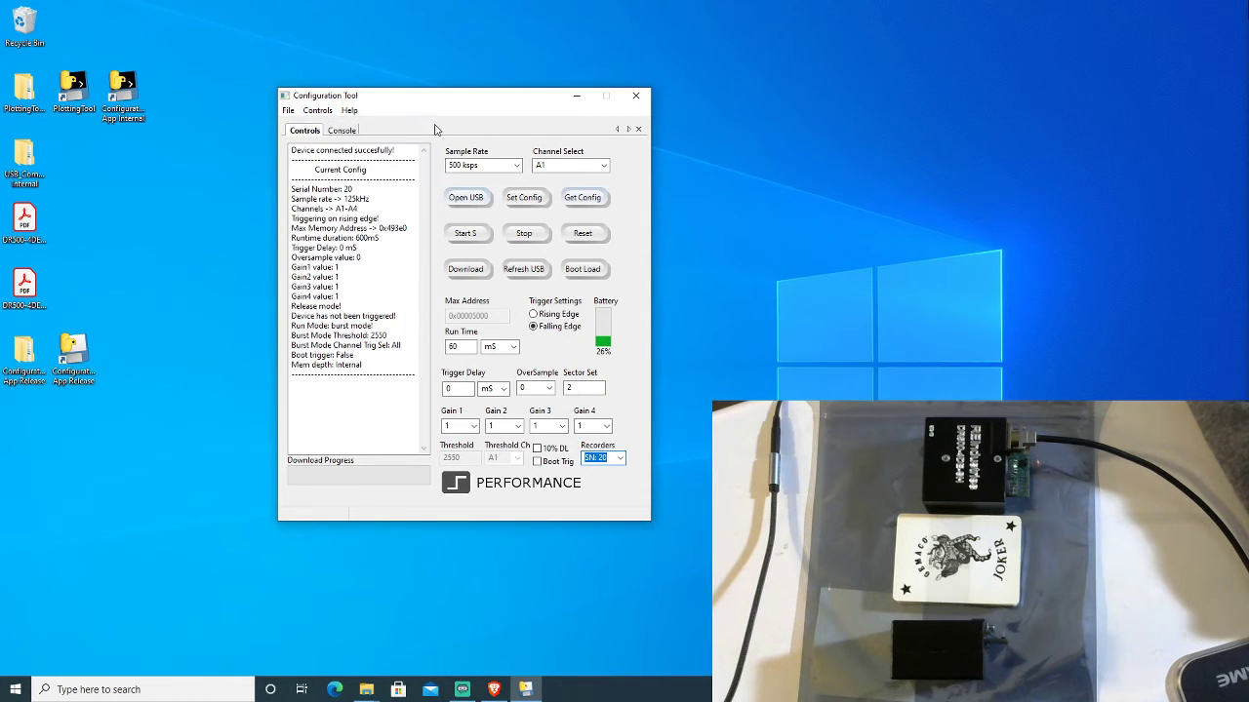
{"action": "left_click", "coordinate": [516, 166]}
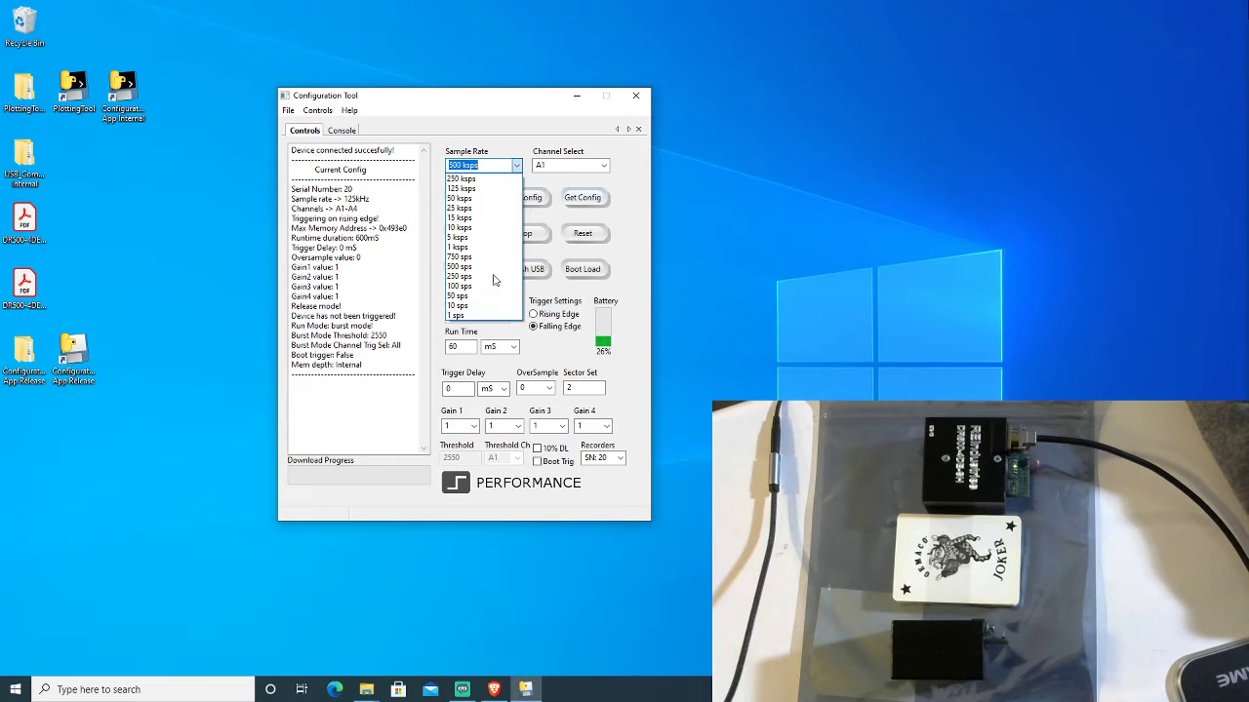
{"action": "left_click", "coordinate": [525, 173]}
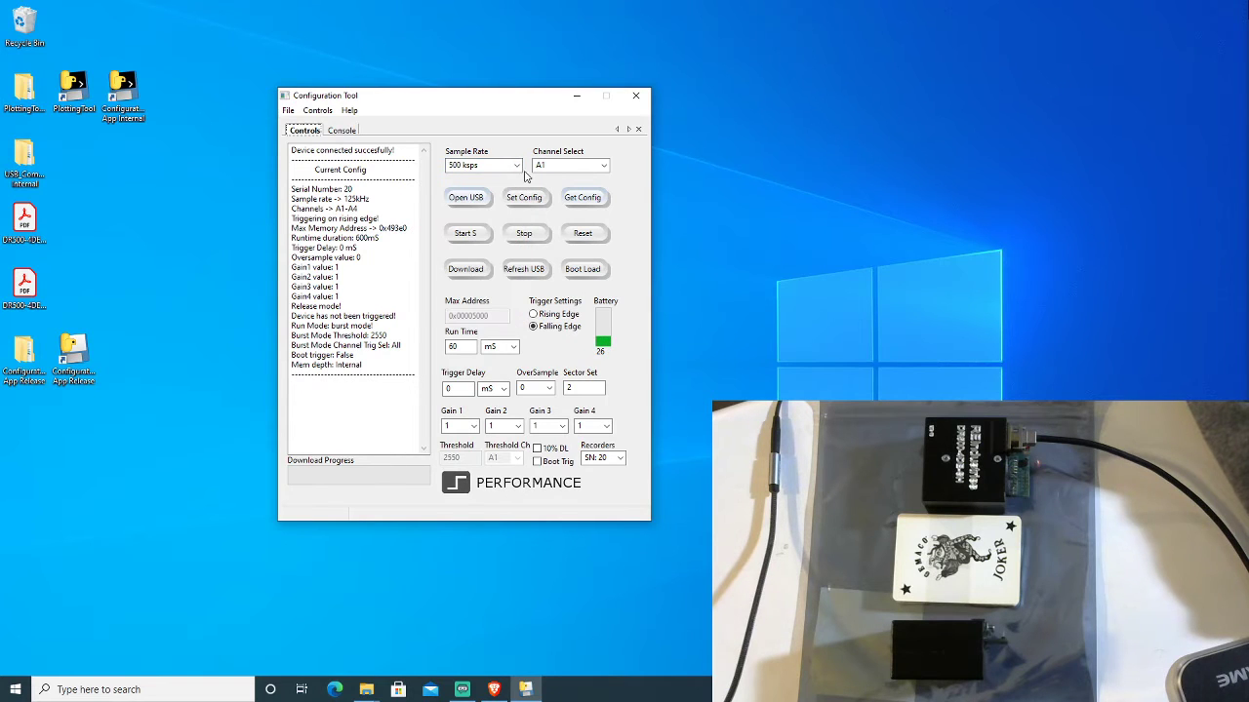
- Select channels A1-A2 with a sample rate of 250 ksps
{"action": "left_click", "coordinate": [603, 166]}
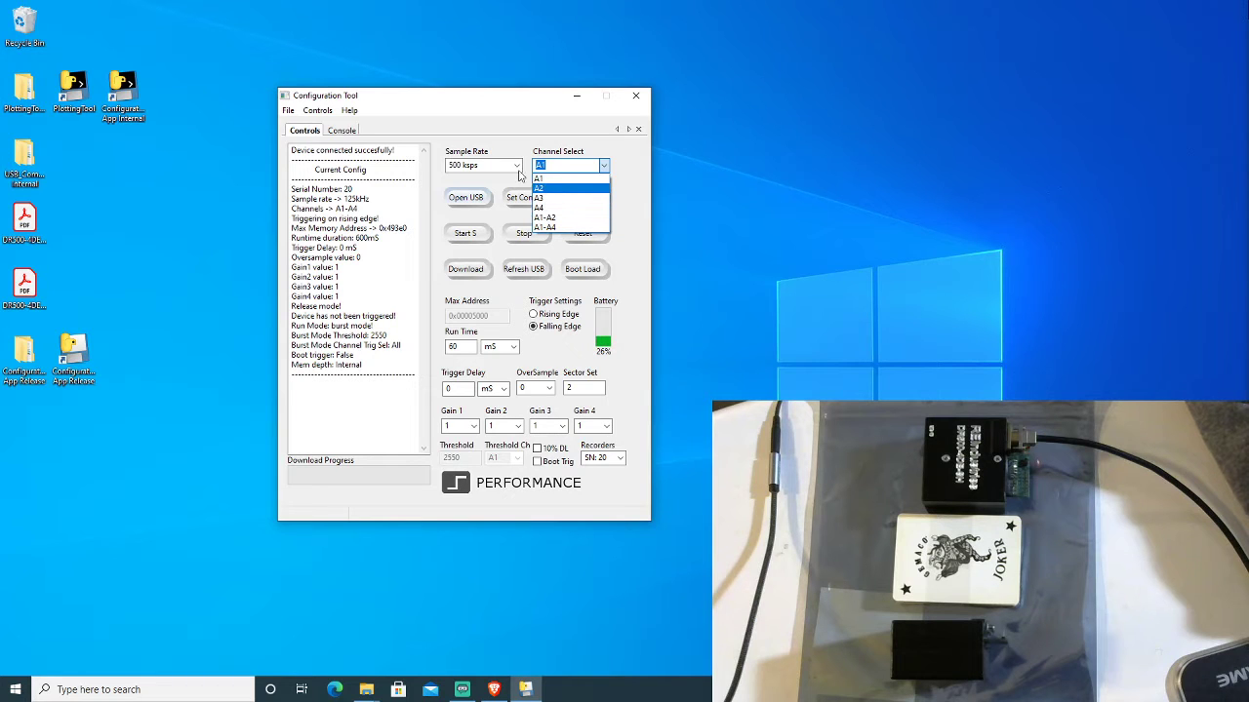
{"action": "left_click", "coordinate": [544, 218]}
{"action": "scroll", "coordinate": [454, 168], "scroll_direction": "down", "scroll_amount": 1}
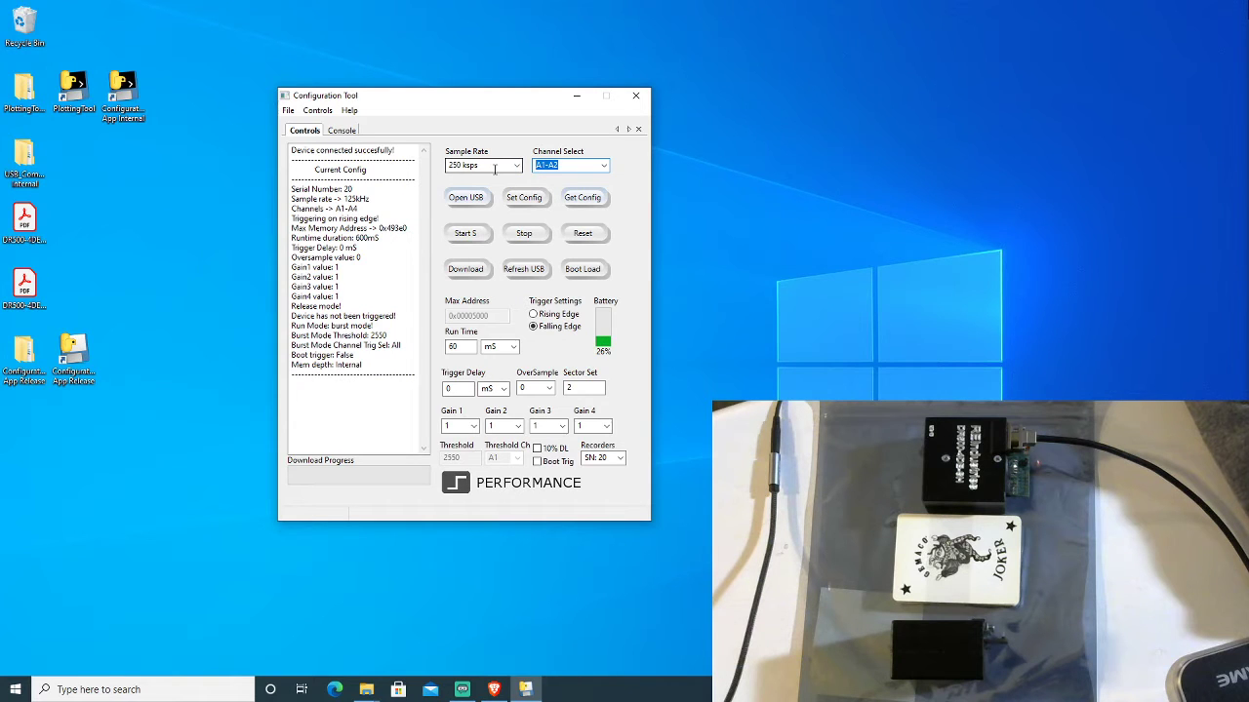
{"action": "left_click", "coordinate": [459, 166]}
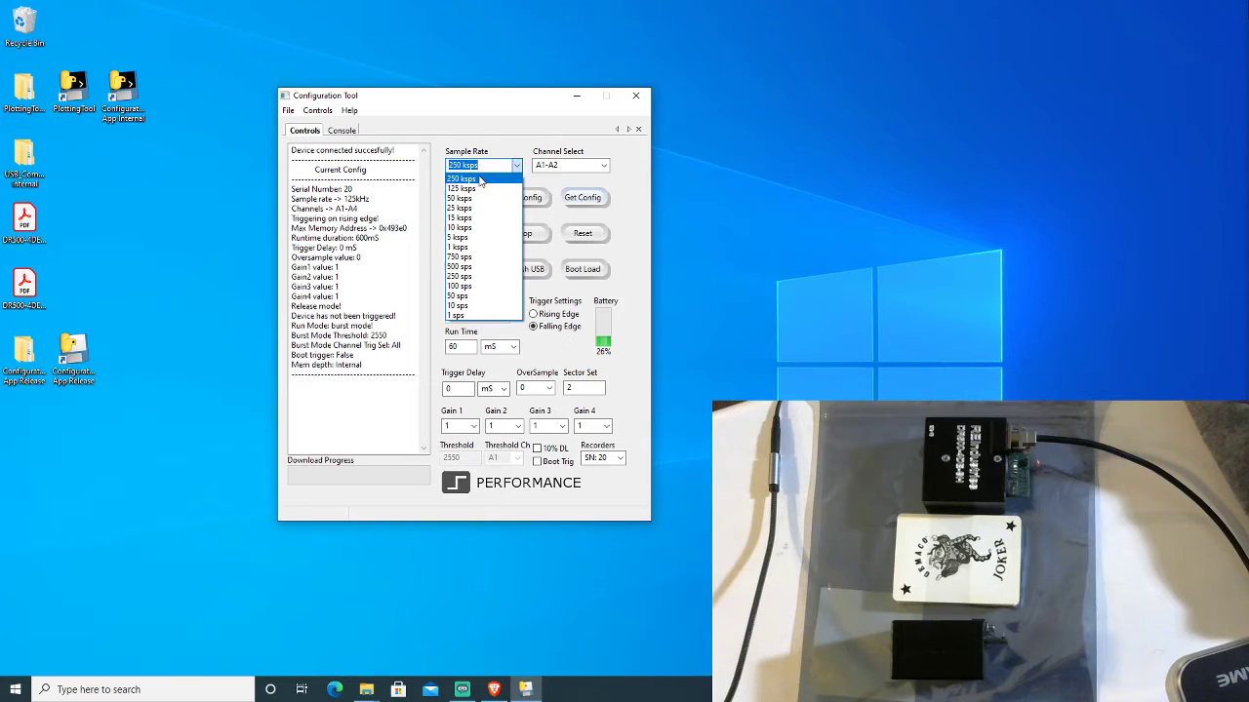
{"action": "left_click", "coordinate": [480, 180]}
- Set the channel selection to A1-A4 and check the sample rates available for it
{"action": "left_click", "coordinate": [565, 166]}
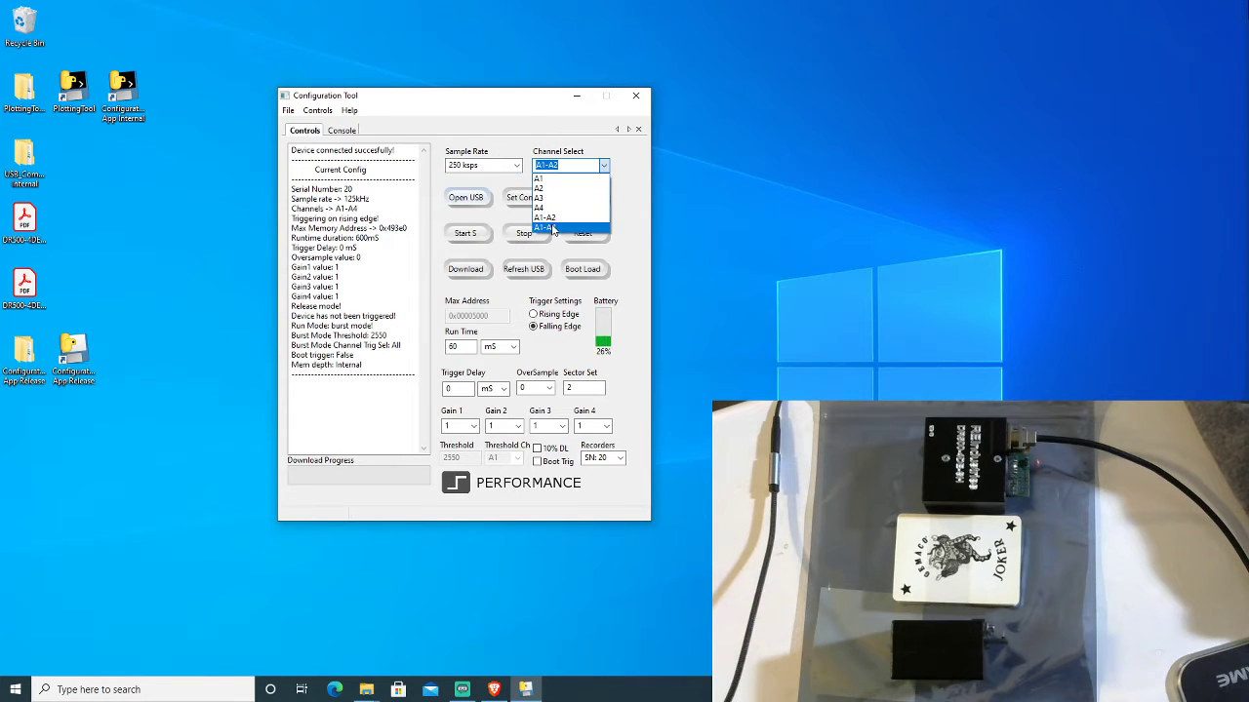
{"action": "left_click", "coordinate": [552, 229]}
{"action": "left_click", "coordinate": [516, 167]}
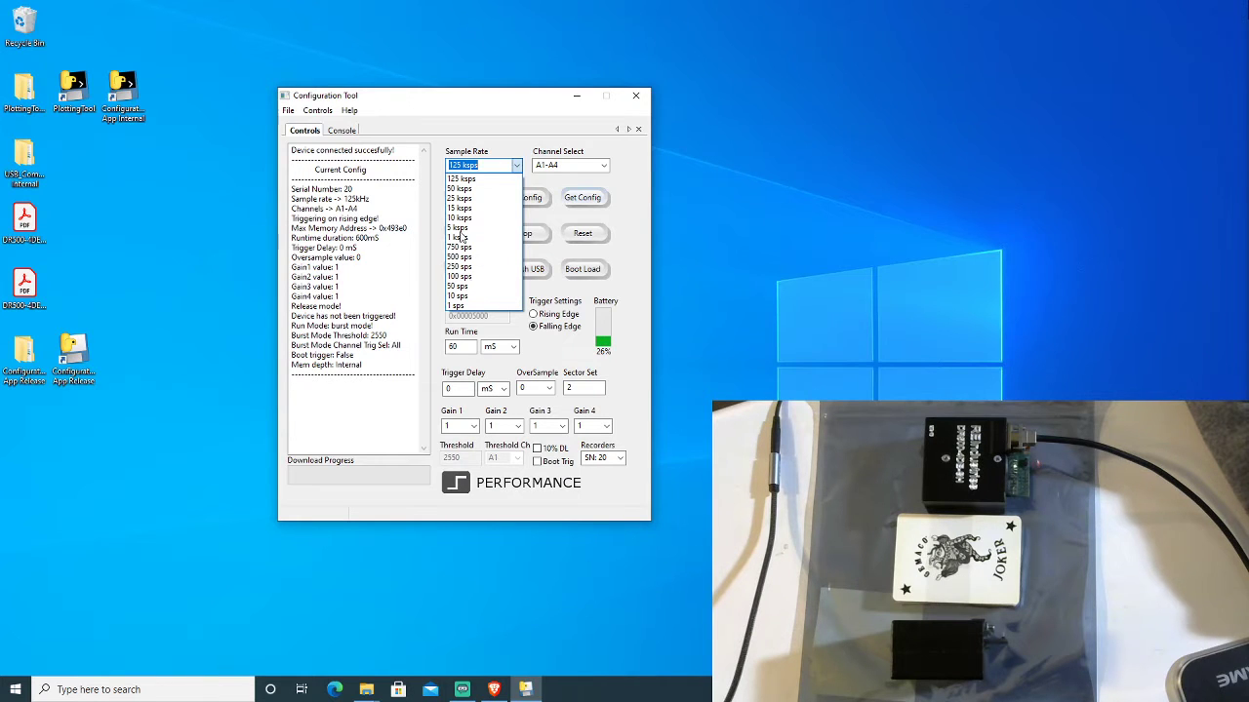
{"action": "left_click", "coordinate": [468, 131]}
{"action": "left_click", "coordinate": [467, 426]}
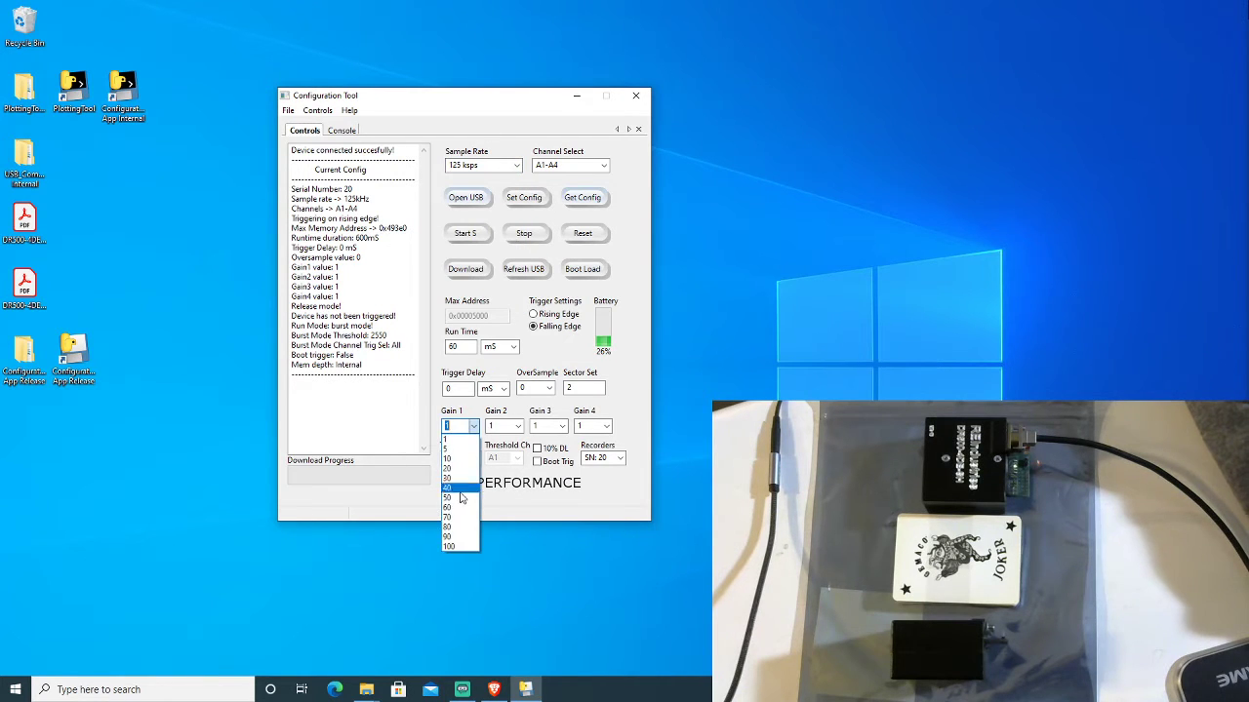
{"action": "left_click", "coordinate": [465, 415]}
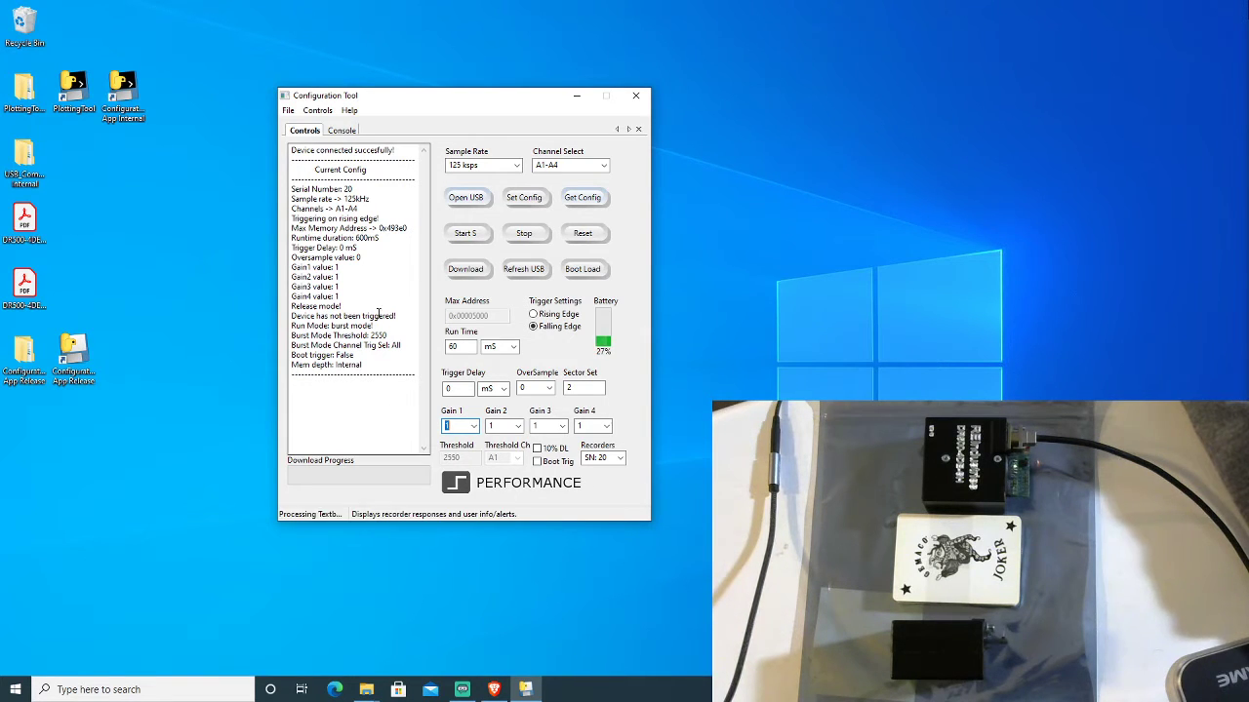
{"action": "left_click", "coordinate": [534, 315]}
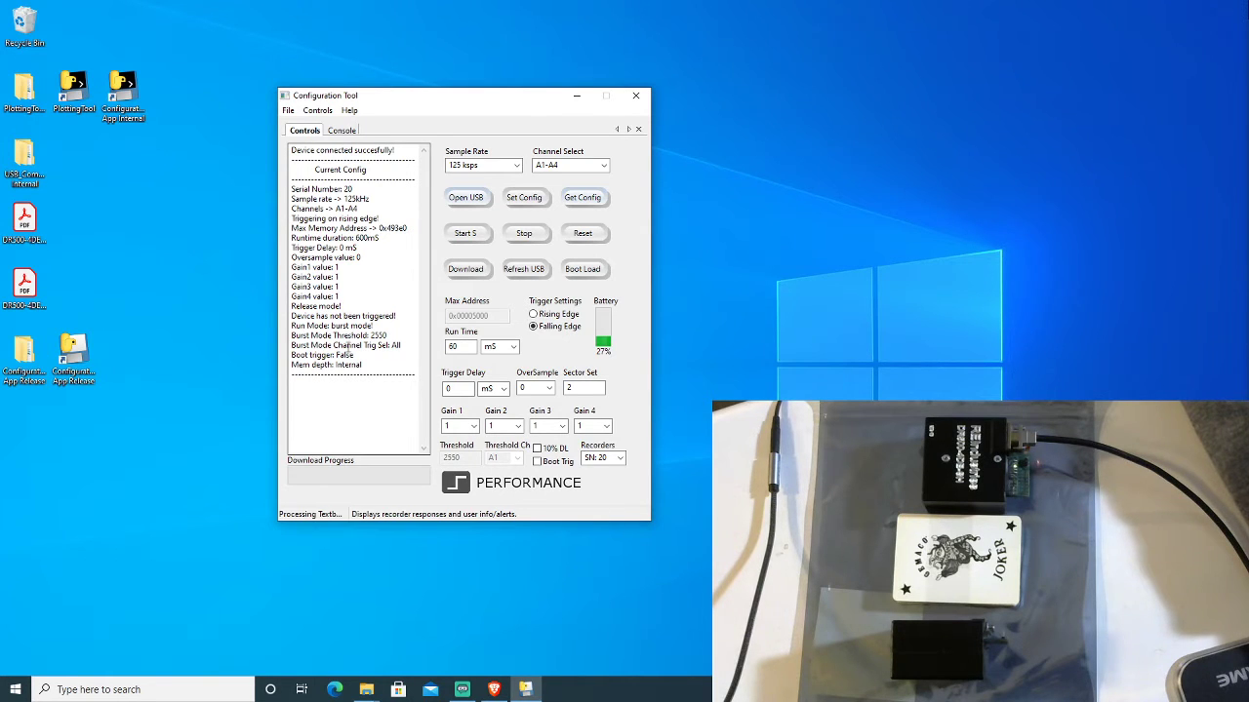
{"action": "left_click", "coordinate": [513, 348]}
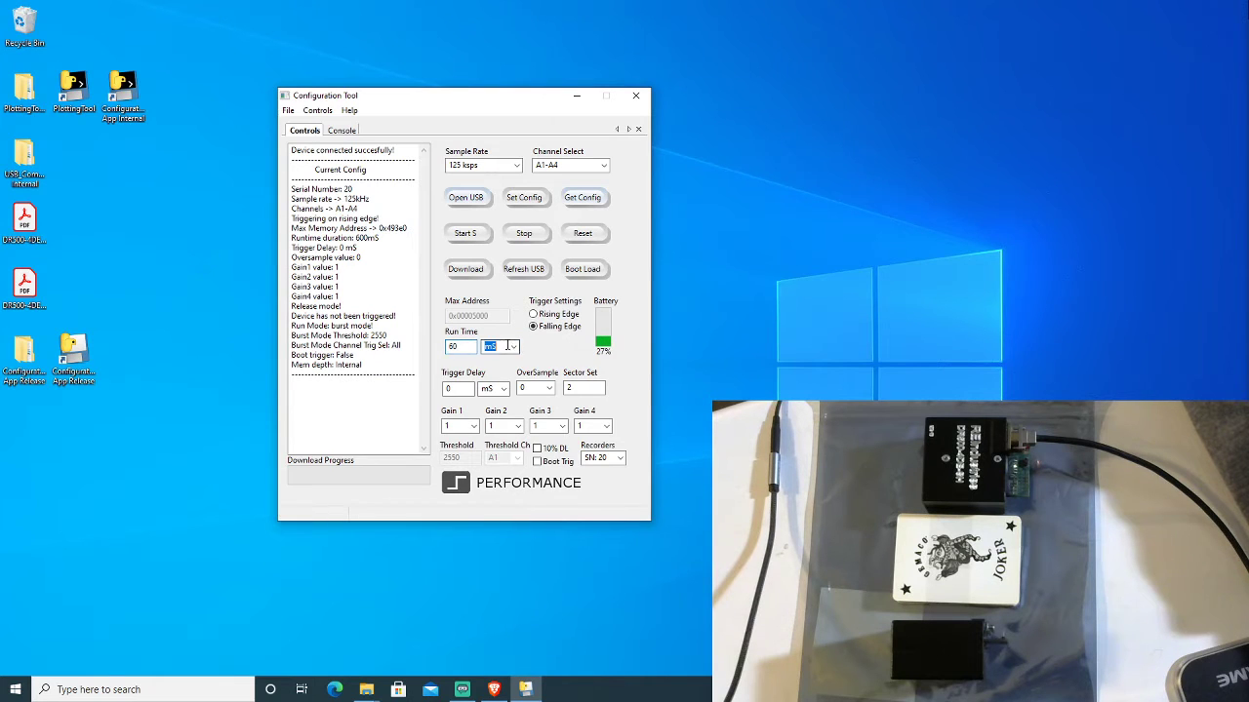
{"action": "left_click", "coordinate": [521, 353]}
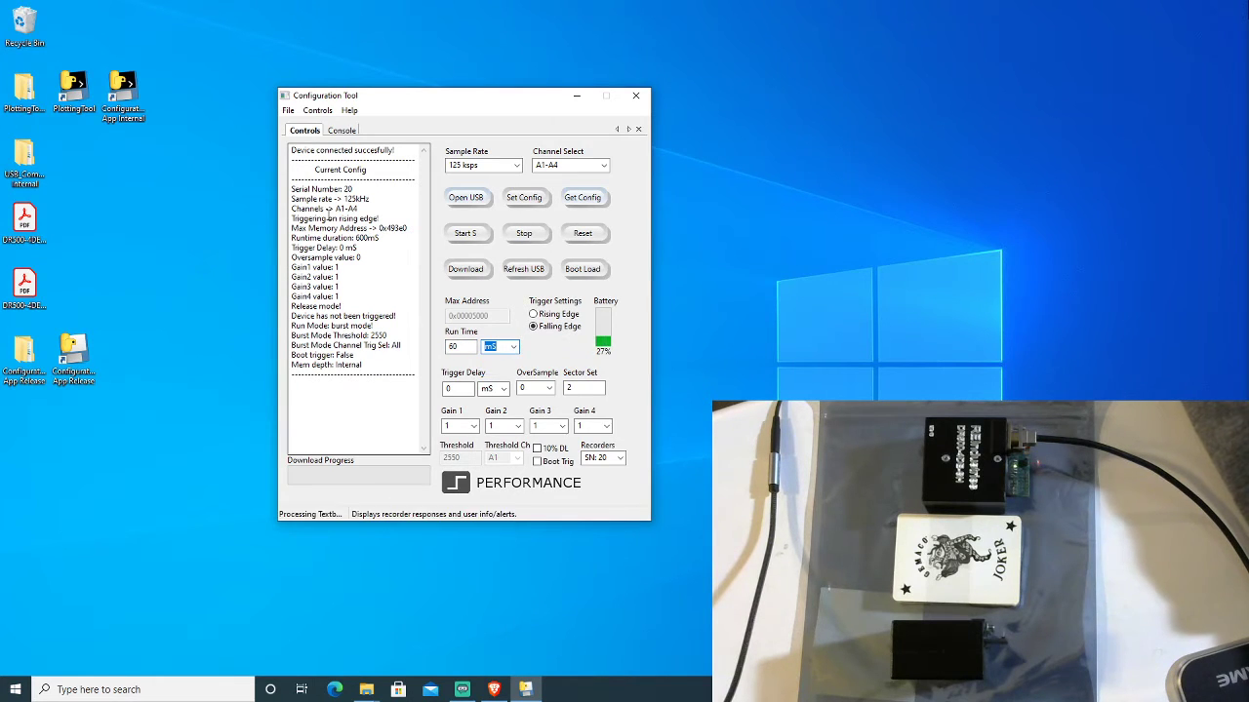
{"action": "left_click_drag", "start_coordinate": [326, 98], "coordinate": [331, 98]}
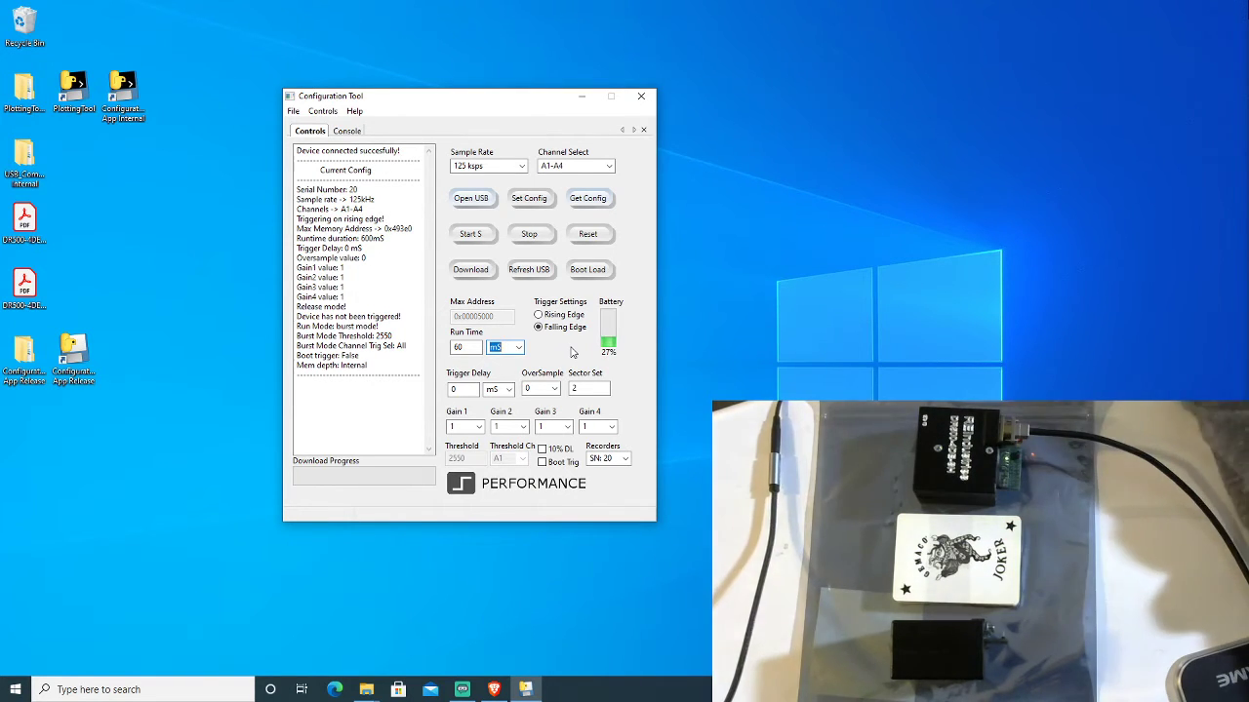
- Query the recorder's PS firmware version and its temperature
{"action": "left_click", "coordinate": [323, 111]}
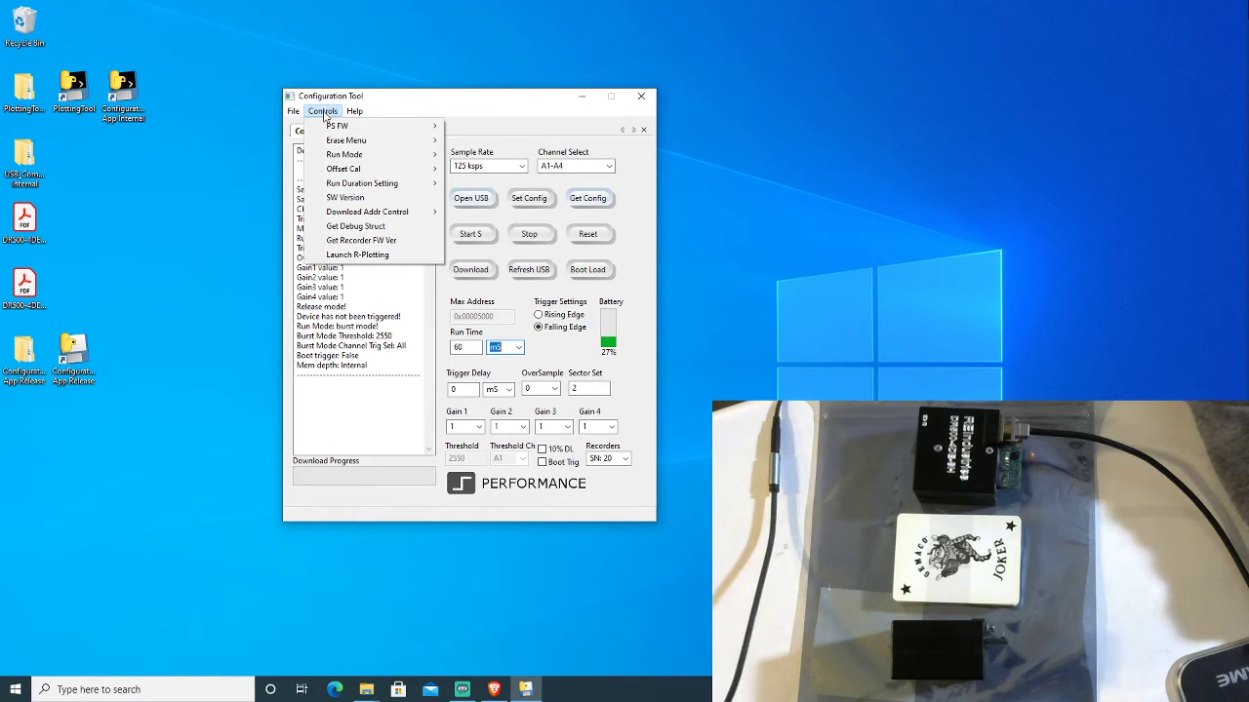
{"action": "mouse_move", "coordinate": [337, 127]}
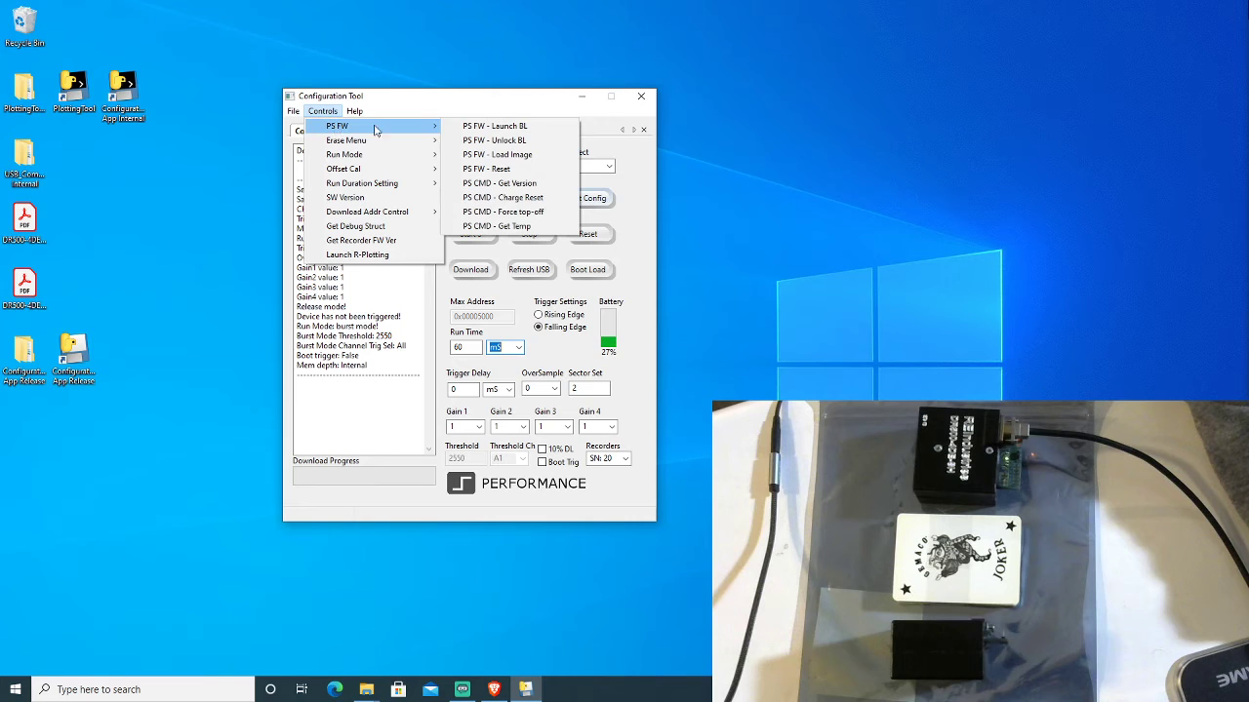
{"action": "left_click", "coordinate": [513, 185]}
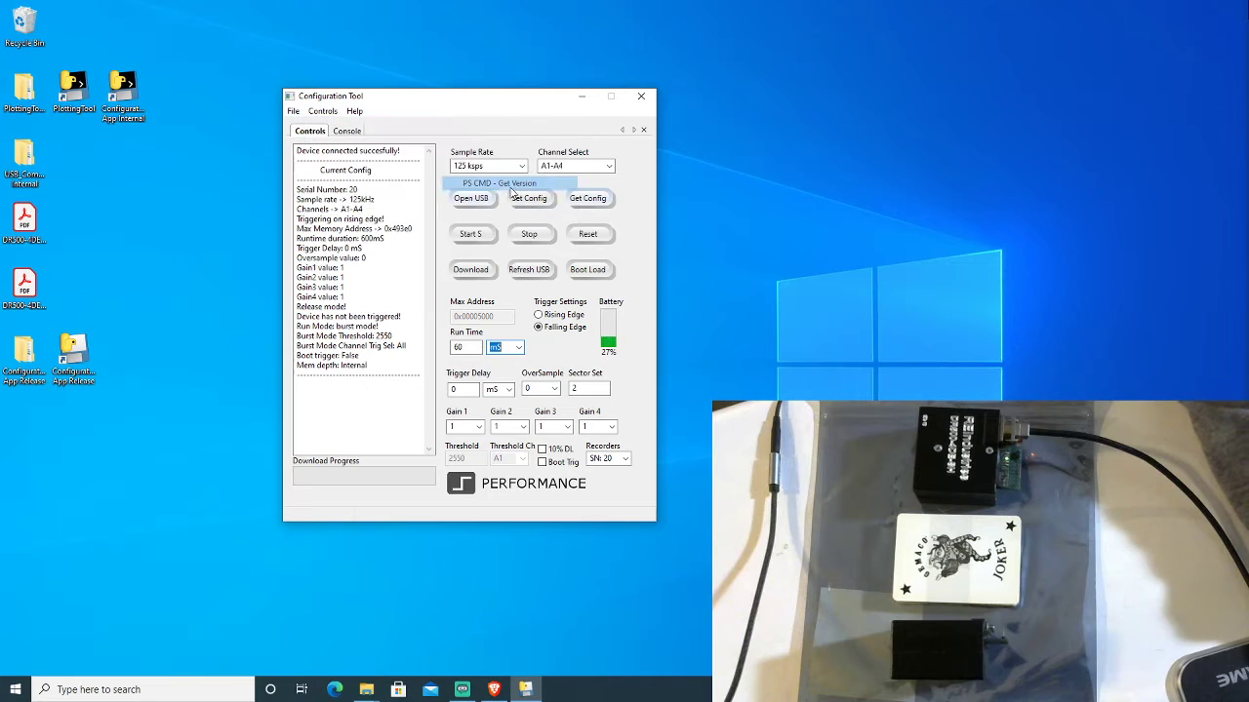
{"action": "left_click", "coordinate": [321, 110]}
{"action": "mouse_move", "coordinate": [429, 126]}
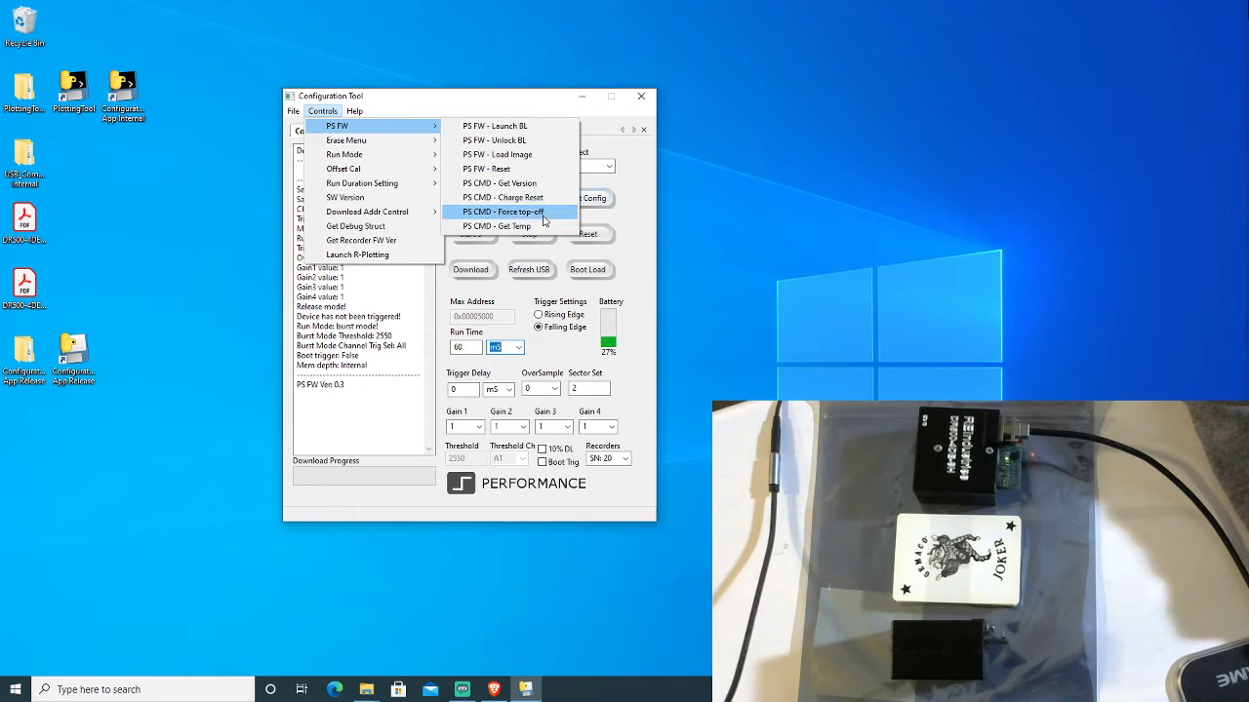
{"action": "left_click", "coordinate": [522, 231]}
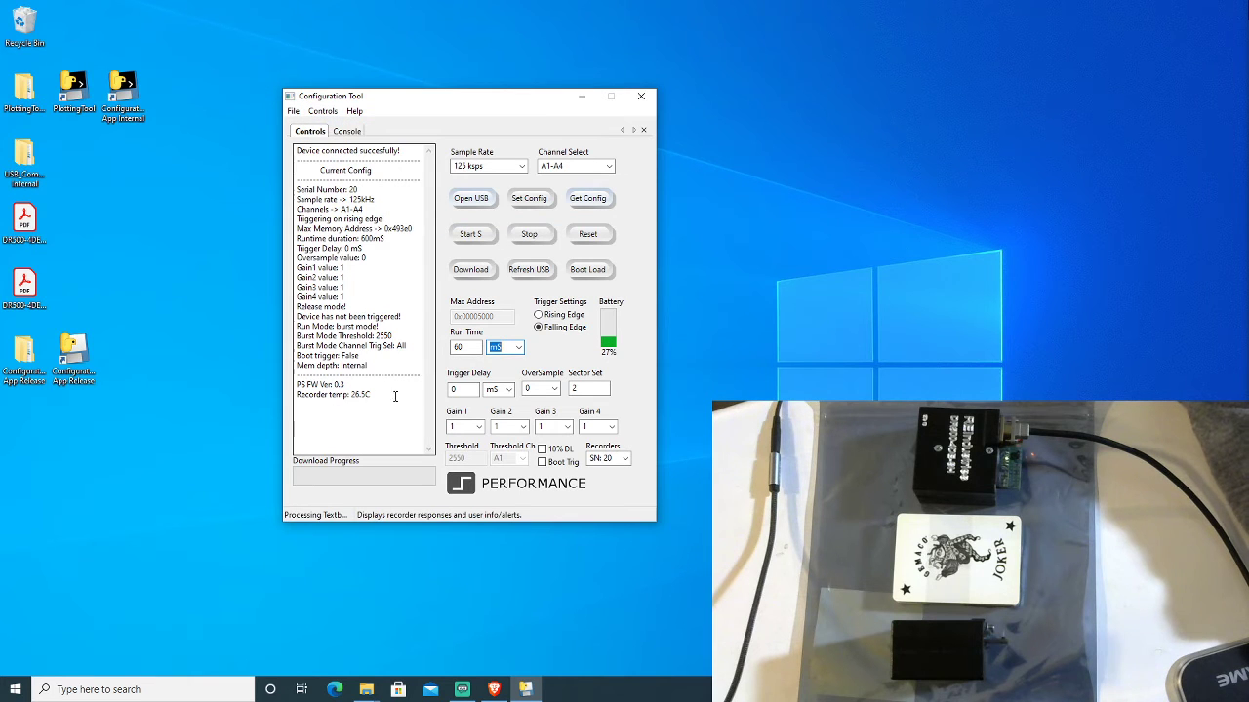
{"action": "left_click", "coordinate": [386, 398]}
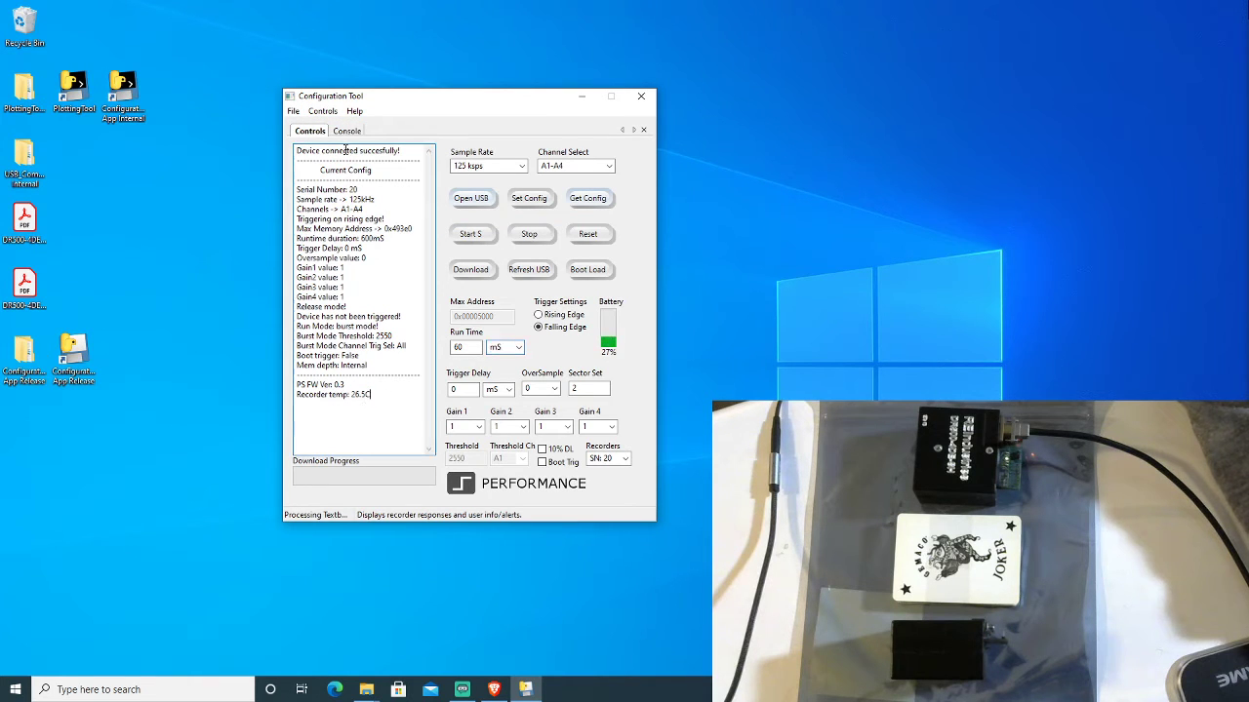
- Query the configuration software version and the recorder's firmware version
{"action": "left_click", "coordinate": [319, 113]}
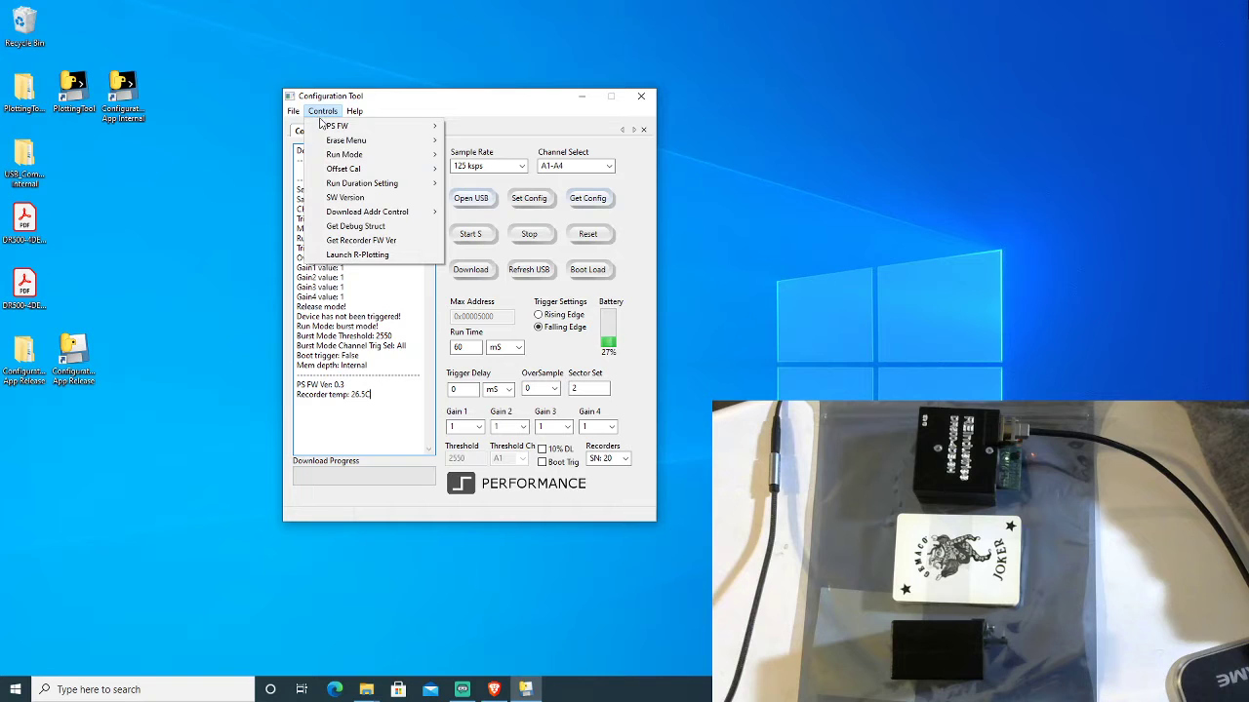
{"action": "left_click", "coordinate": [344, 197]}
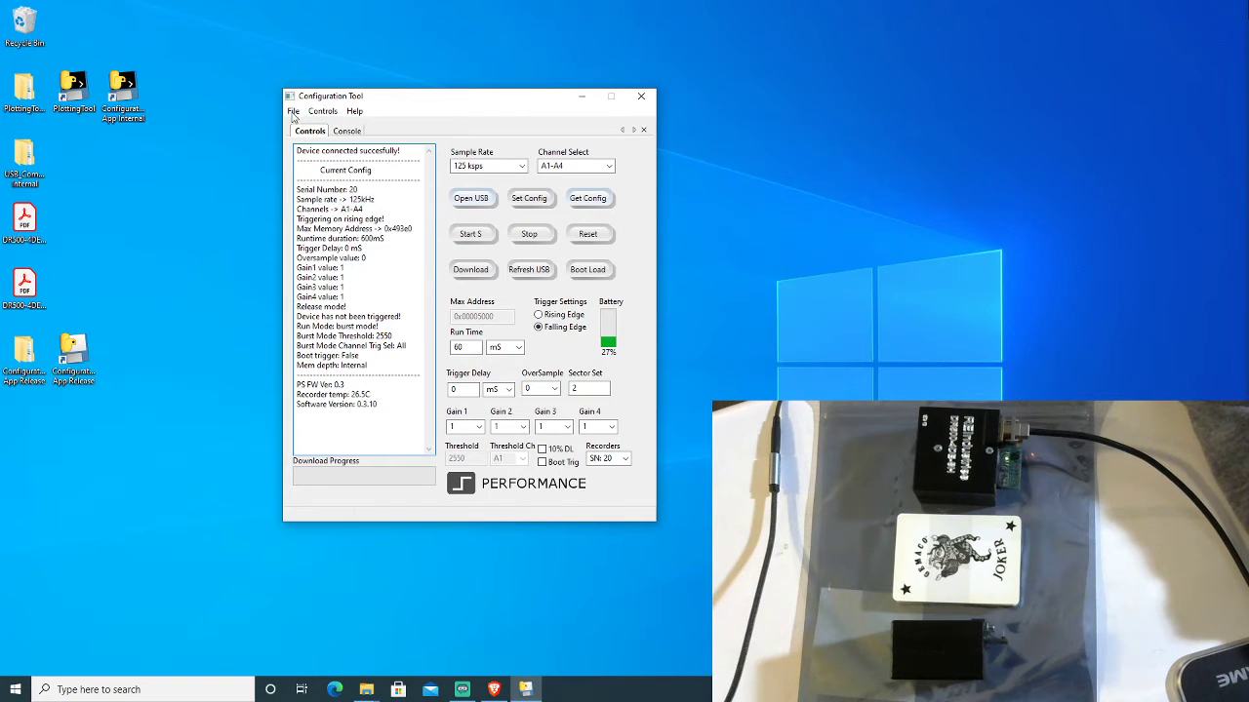
{"action": "left_click", "coordinate": [322, 111]}
{"action": "left_click", "coordinate": [361, 242]}
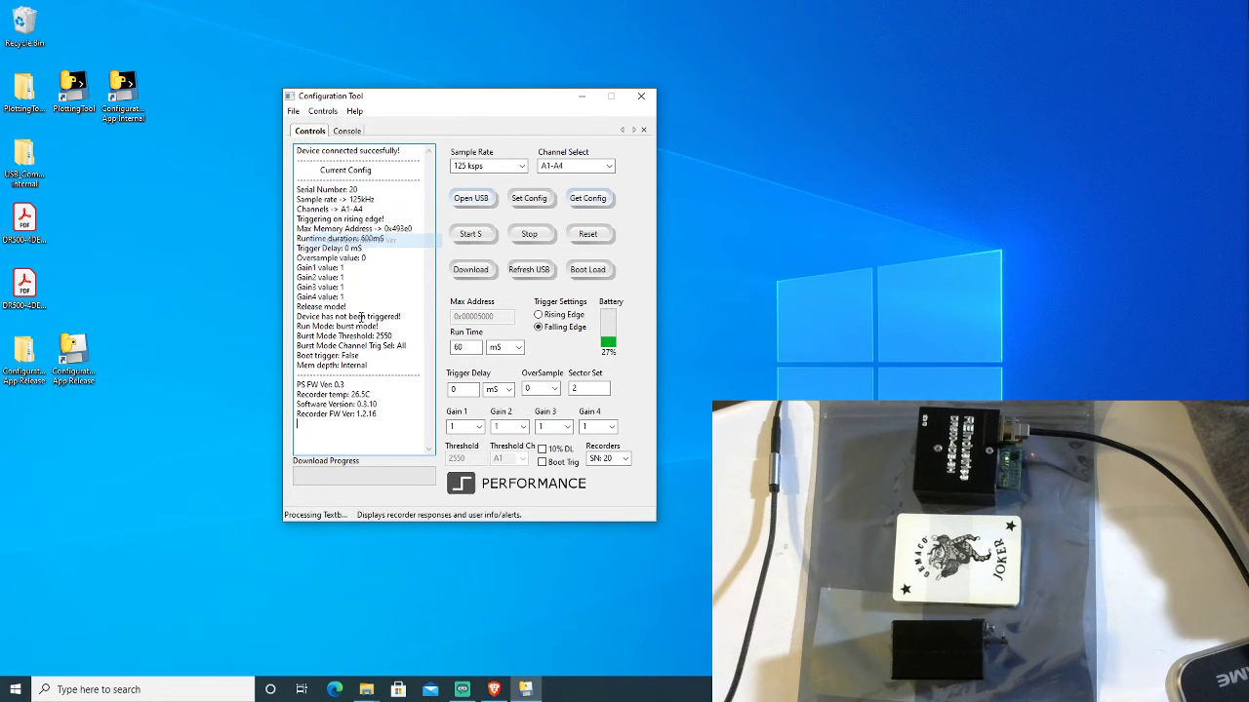
{"action": "left_click_drag", "start_coordinate": [330, 417], "coordinate": [379, 418]}
{"action": "left_click", "coordinate": [396, 418]}
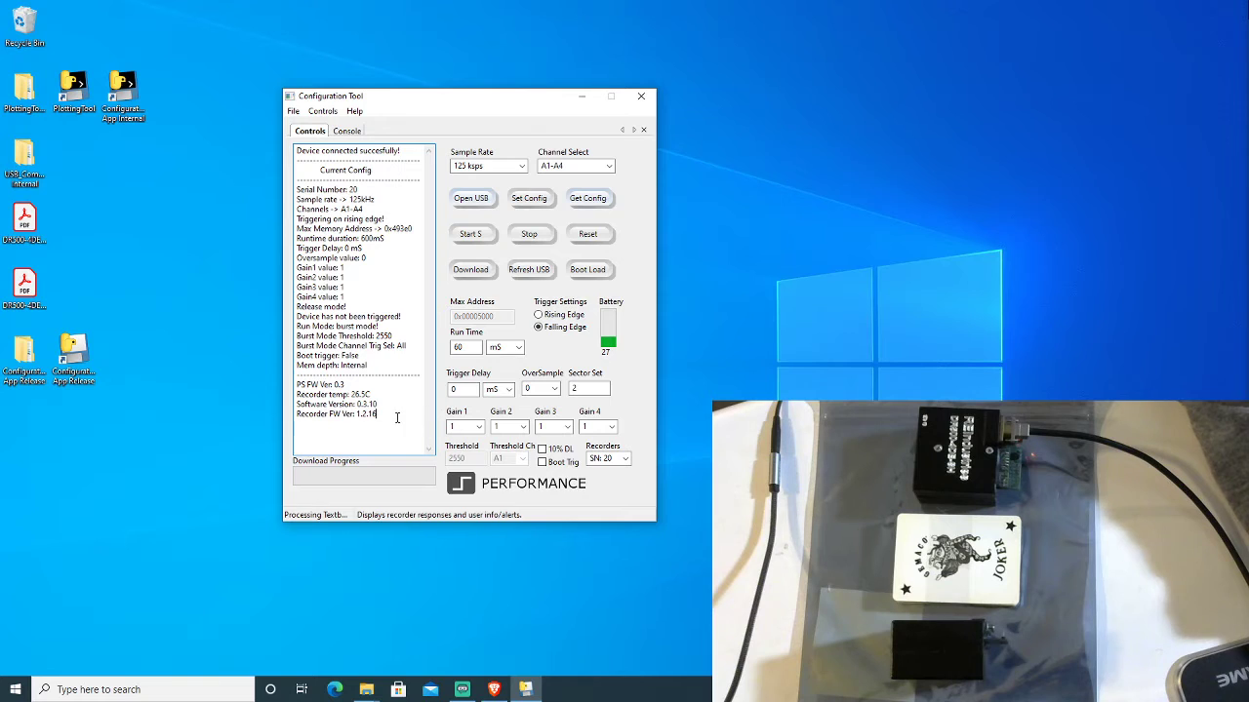
- Open the DC offset calibration and arrange its window beside the Configuration Tool window
{"action": "left_click", "coordinate": [322, 111]}
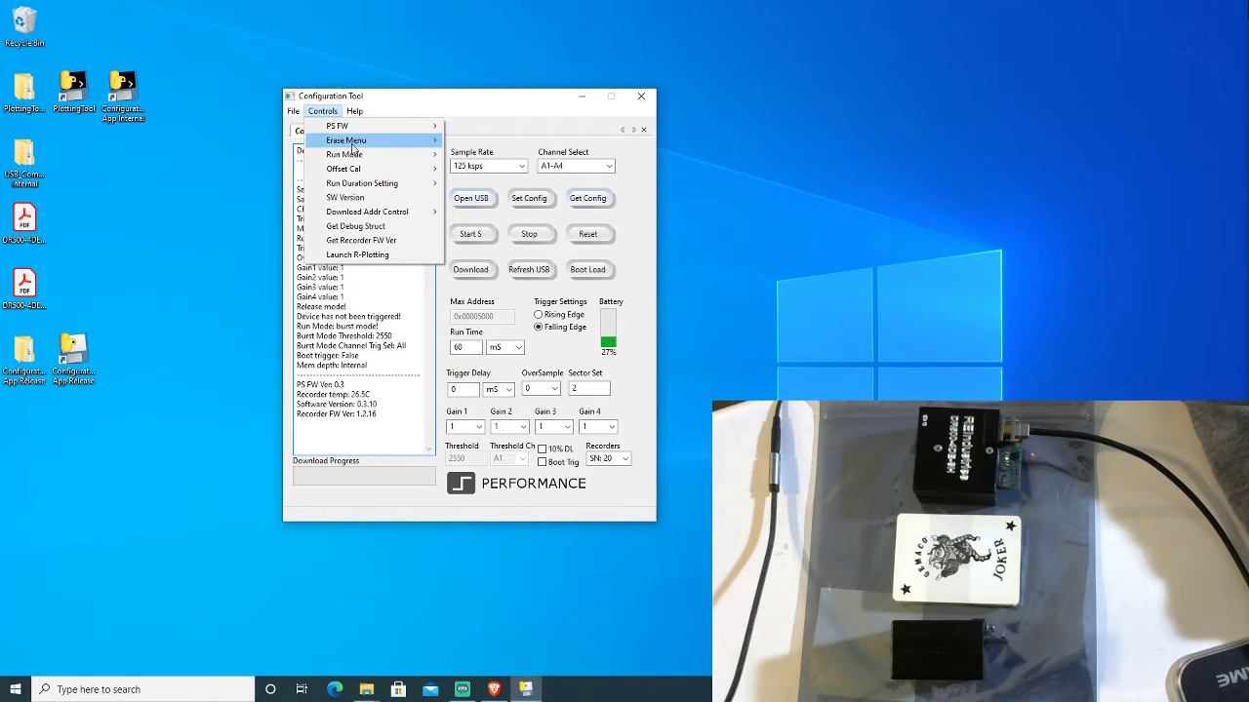
{"action": "mouse_move", "coordinate": [377, 188]}
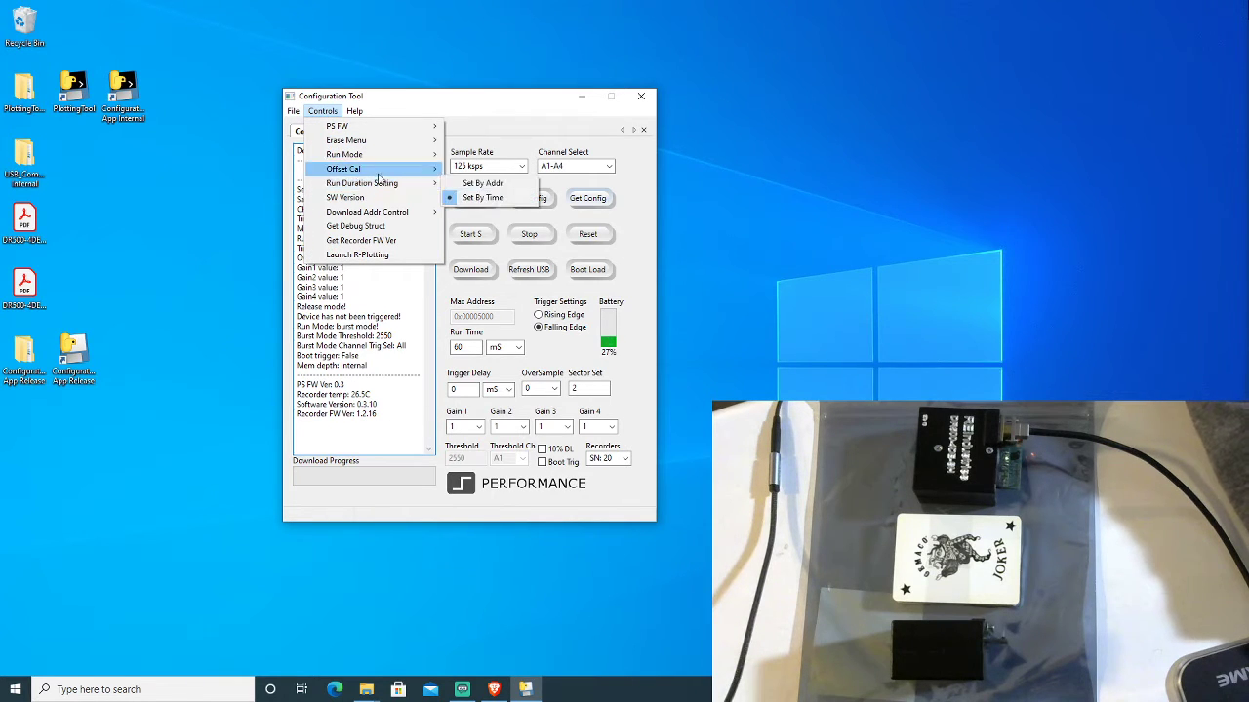
{"action": "left_click", "coordinate": [483, 170]}
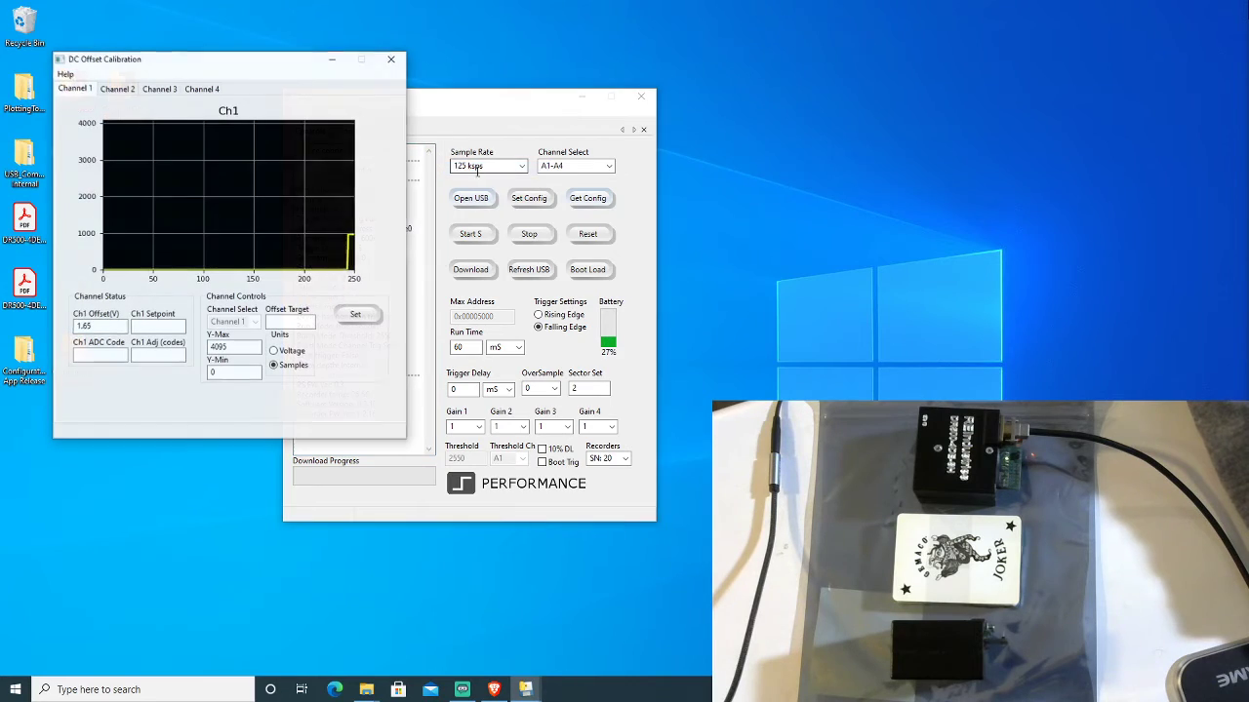
{"action": "left_click_drag", "start_coordinate": [441, 102], "coordinate": [466, 146]}
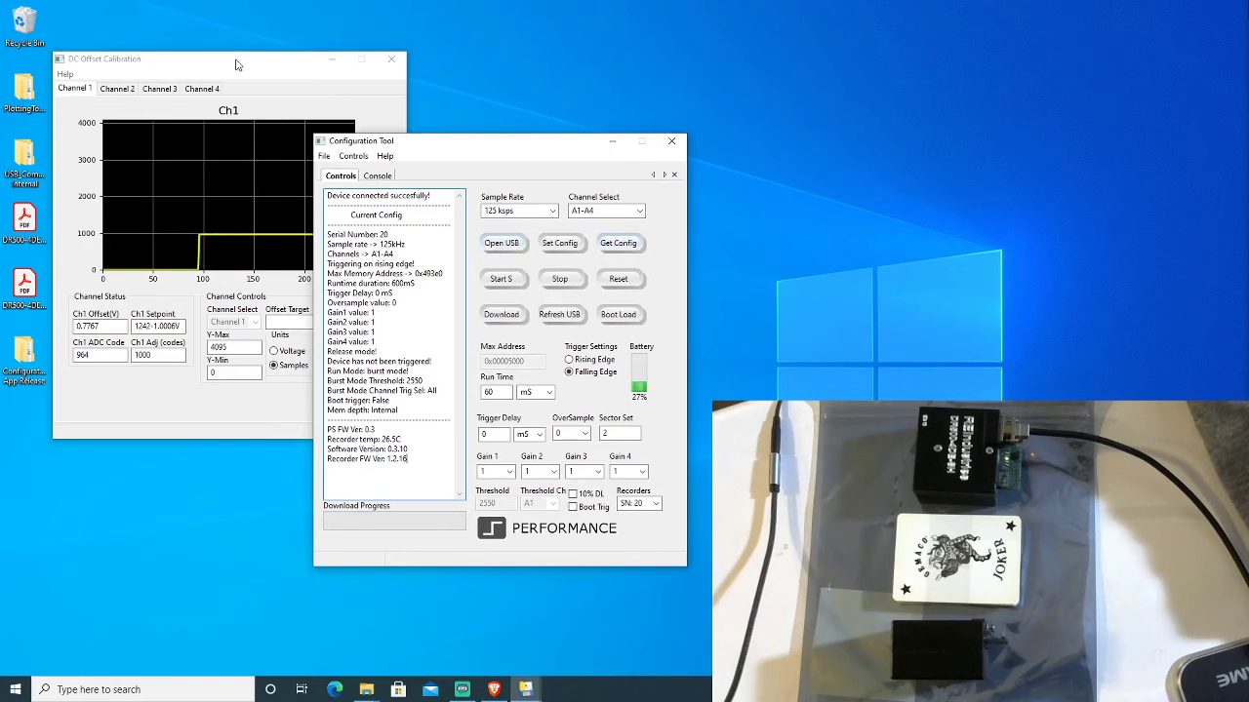
{"action": "left_click_drag", "start_coordinate": [239, 65], "coordinate": [296, 151]}
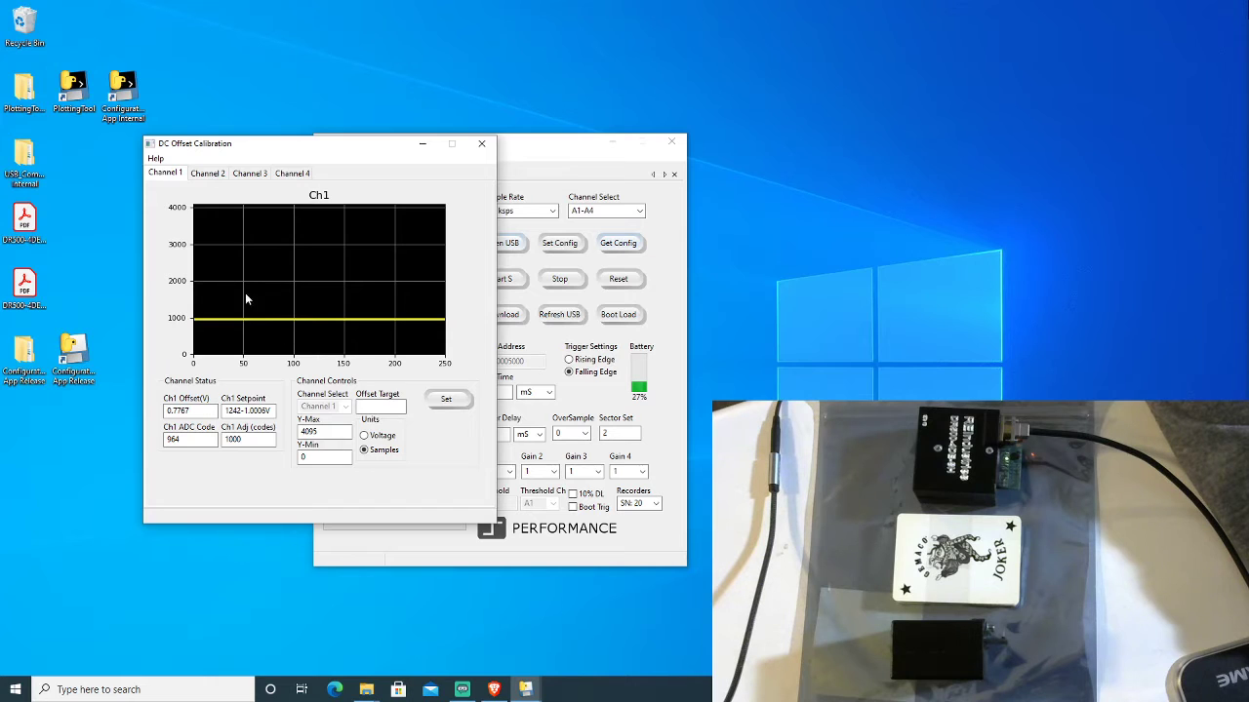
- Apply an offset target of 2000 samples to channel 1
{"action": "left_click", "coordinate": [395, 406]}
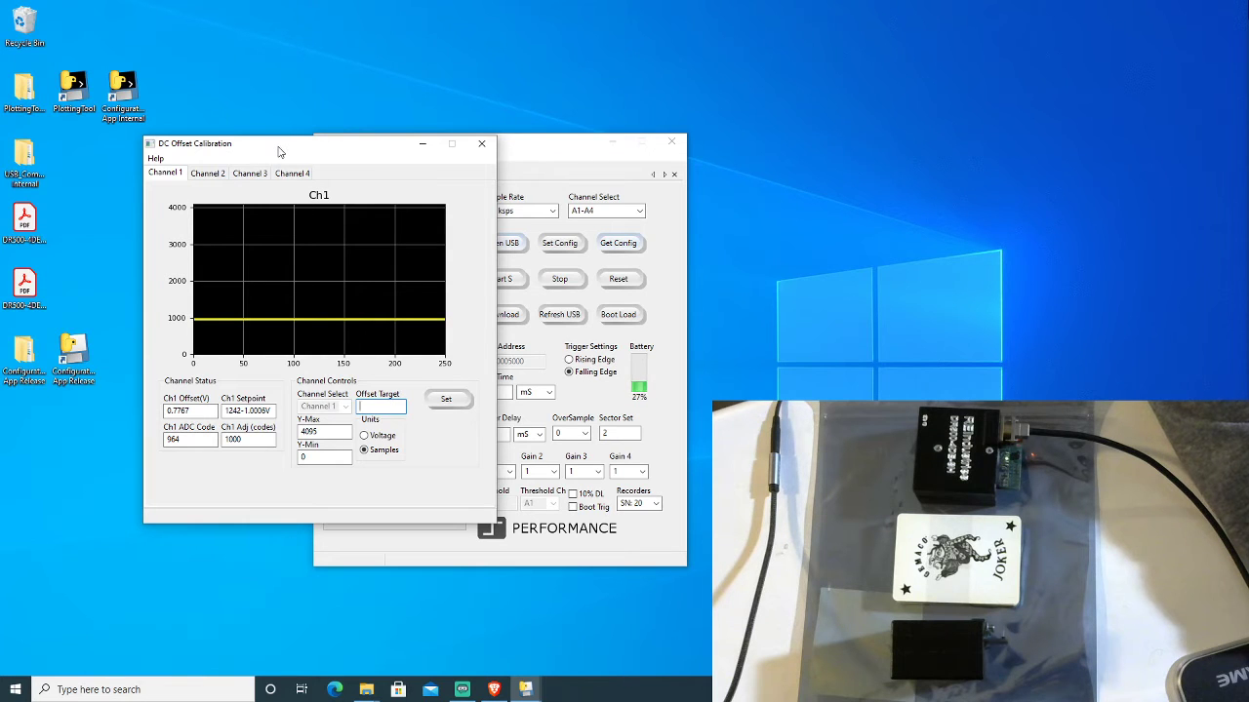
{"action": "left_click_drag", "start_coordinate": [278, 151], "coordinate": [271, 156]}
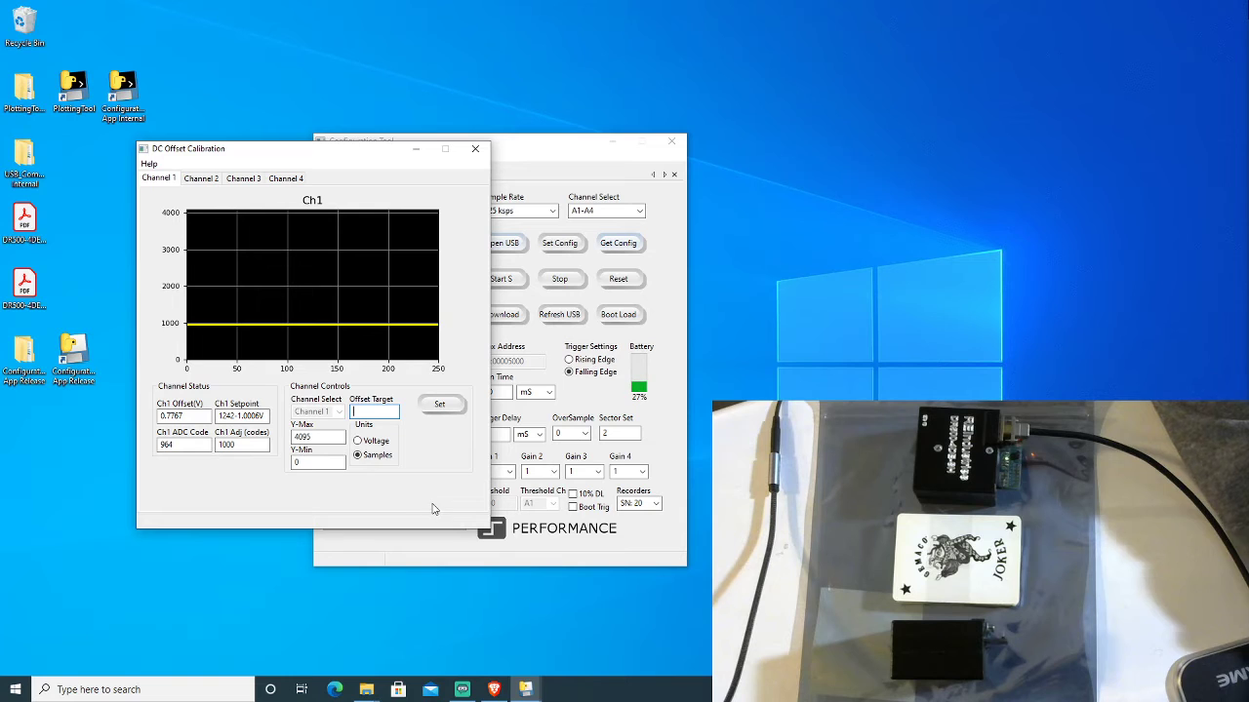
{"action": "type", "text": "2000"}
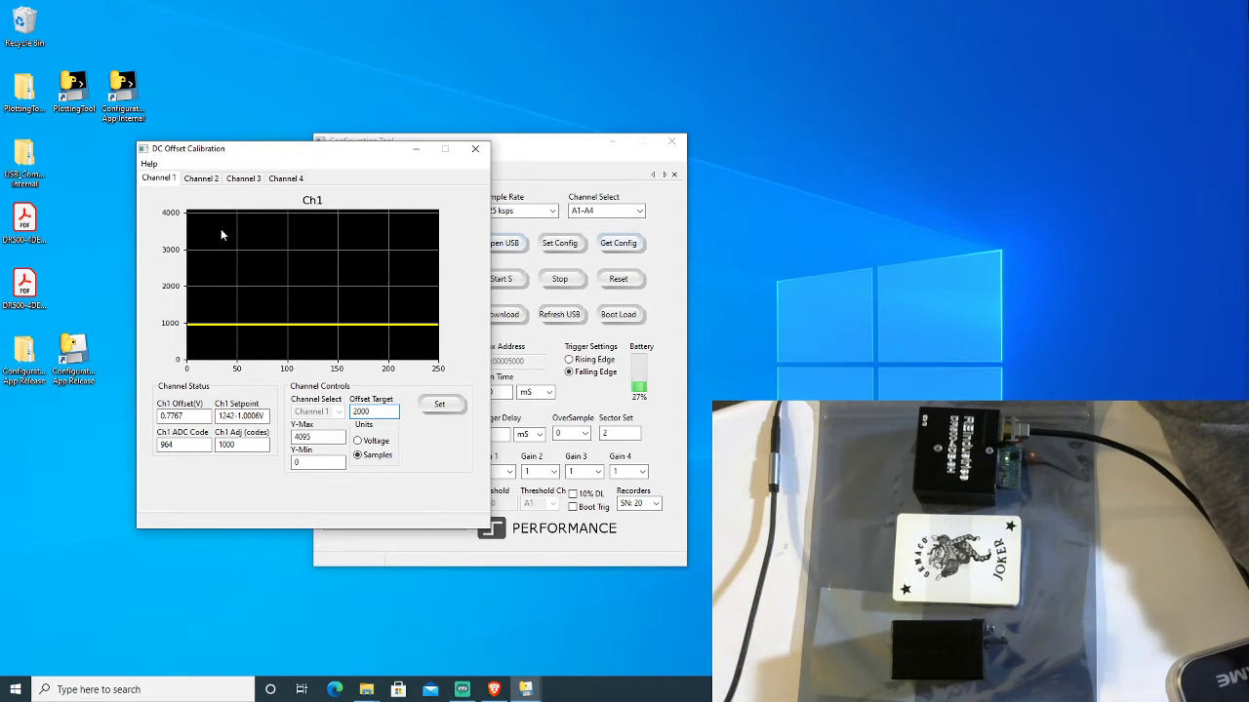
{"action": "left_click", "coordinate": [439, 405]}
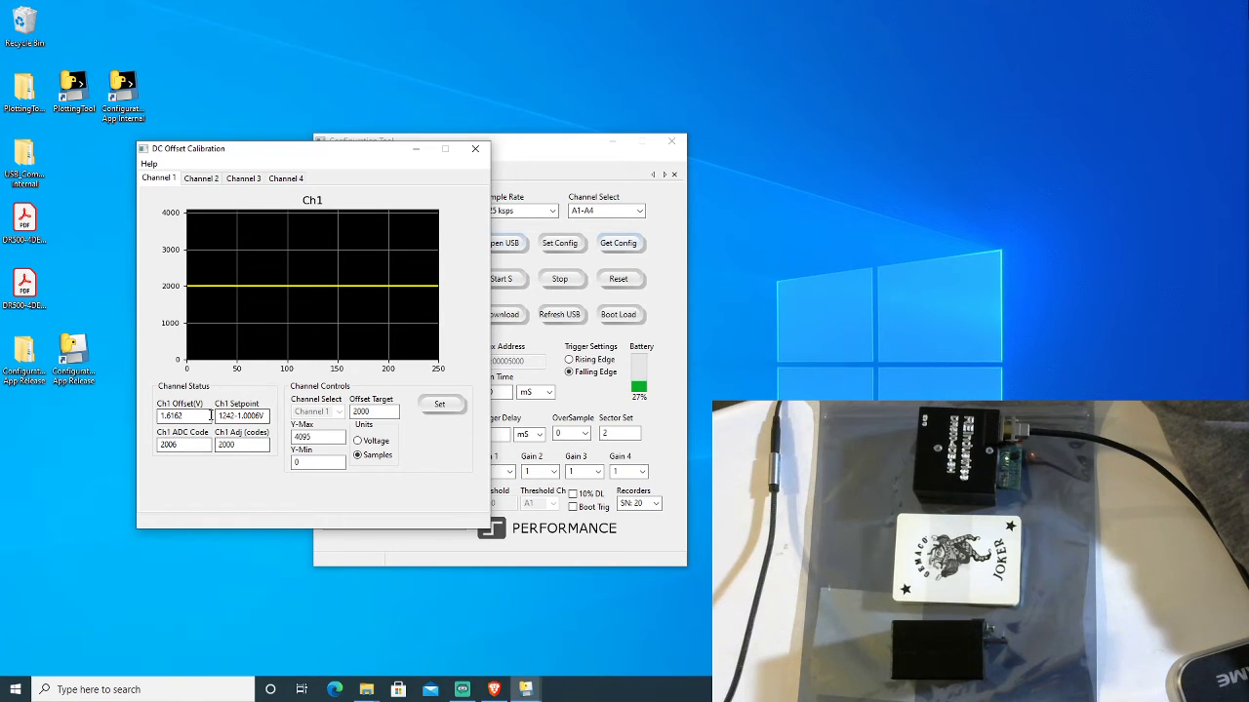
- Check the offsets of channels 2 to 4, and calibrate channel 1 to an offset target of 1.0 in voltage units
{"action": "left_click", "coordinate": [200, 179]}
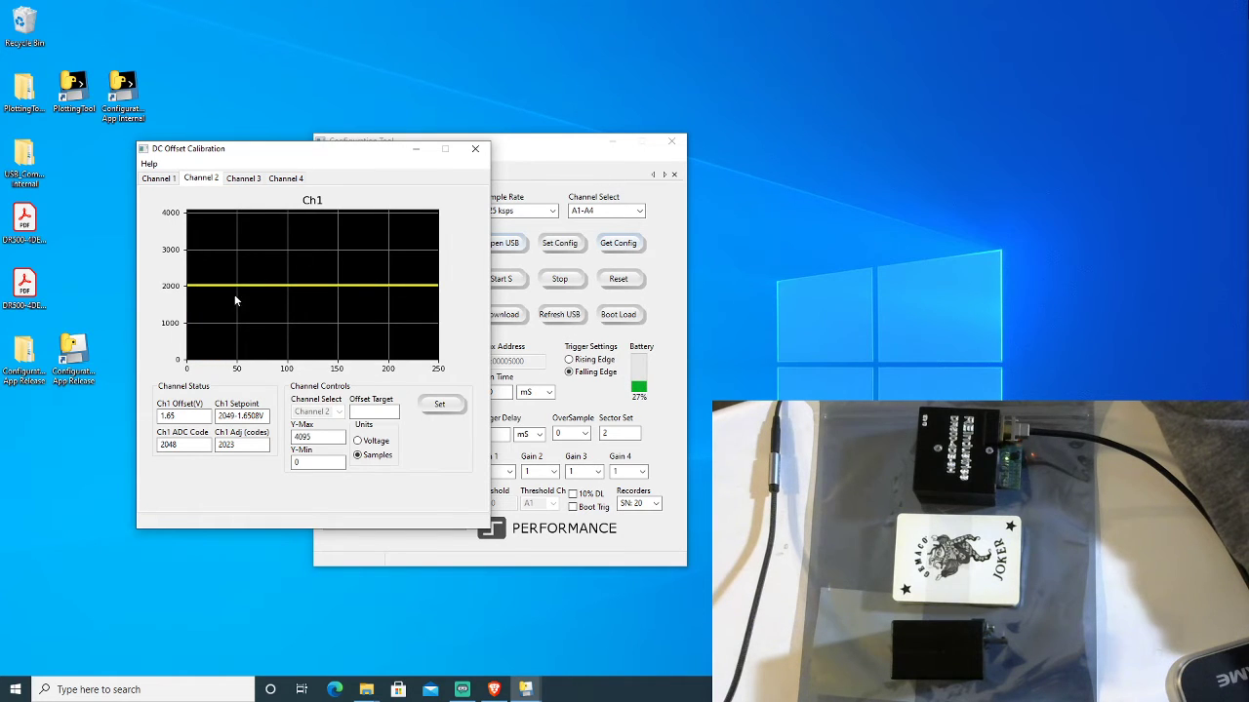
{"action": "left_click", "coordinate": [244, 180]}
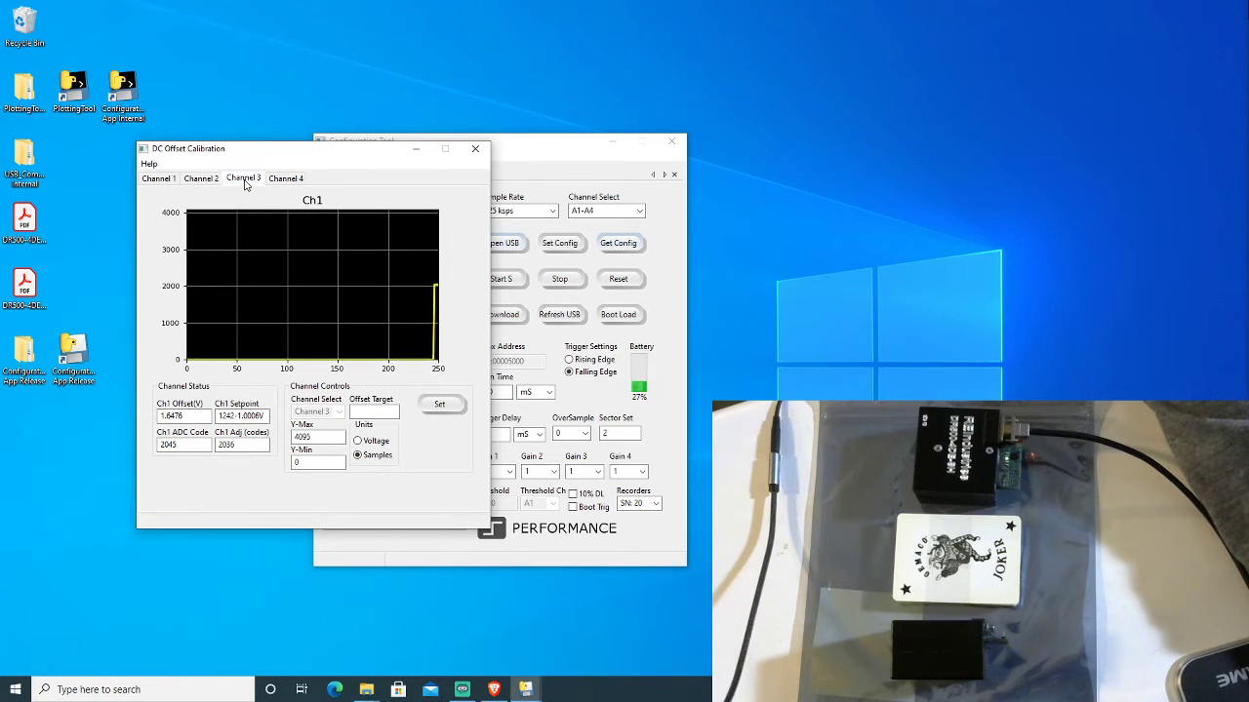
{"action": "left_click", "coordinate": [293, 179]}
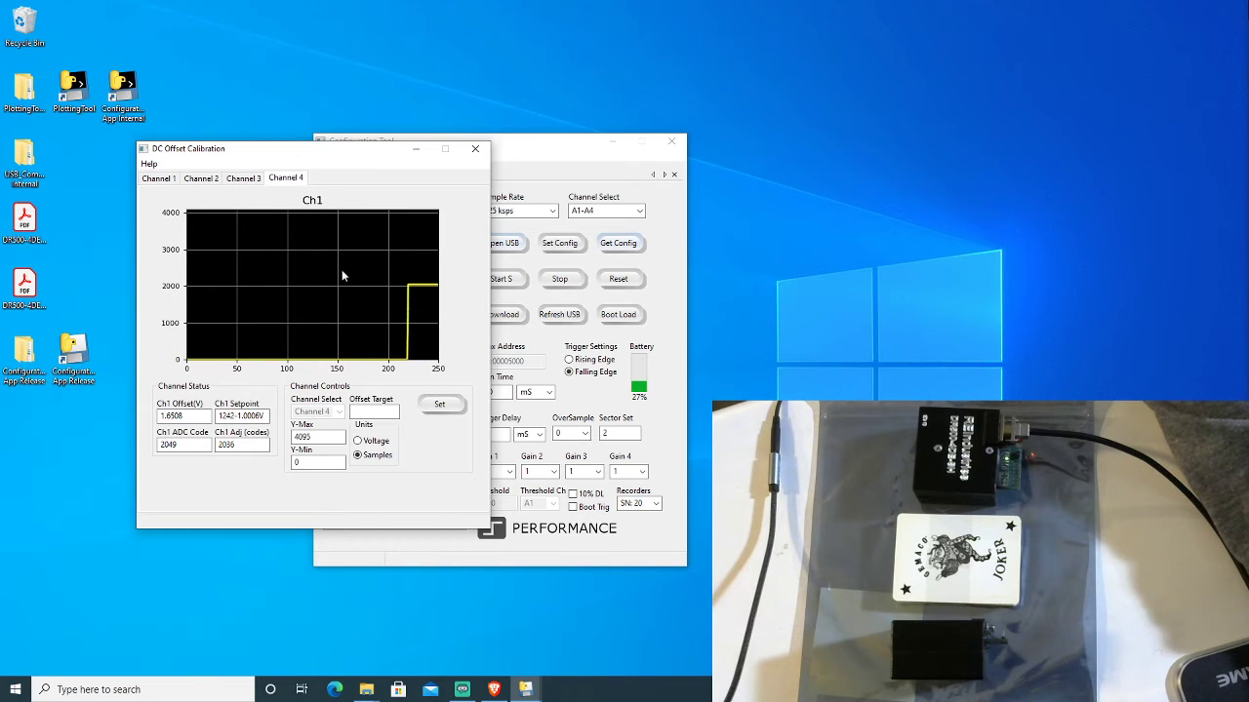
{"action": "left_click", "coordinate": [168, 180]}
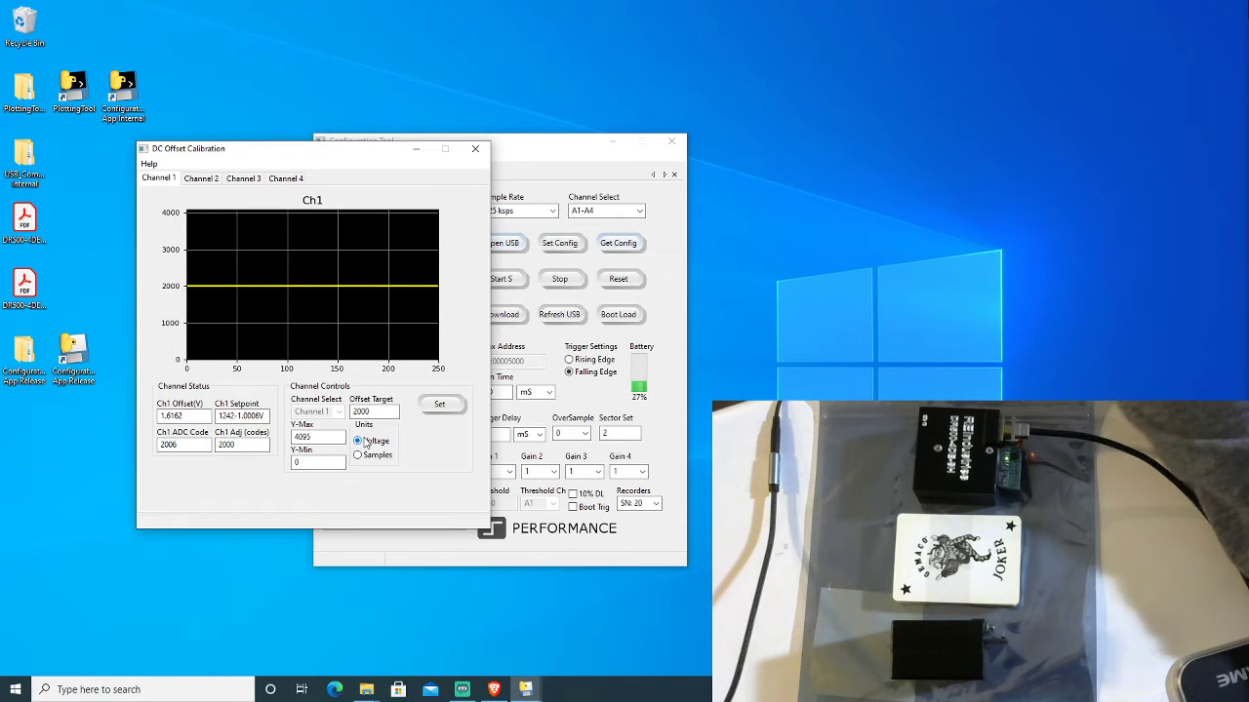
{"action": "left_click_drag", "start_coordinate": [386, 412], "coordinate": [343, 417]}
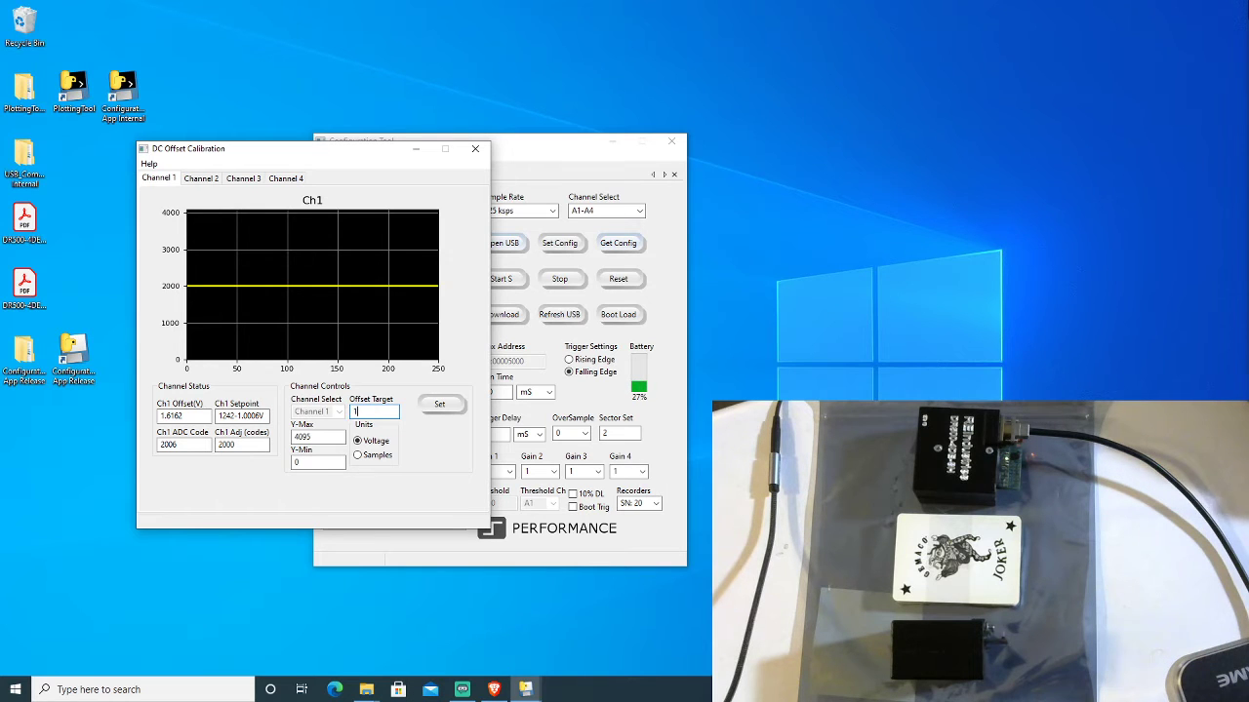
{"action": "type", "text": "1.0"}
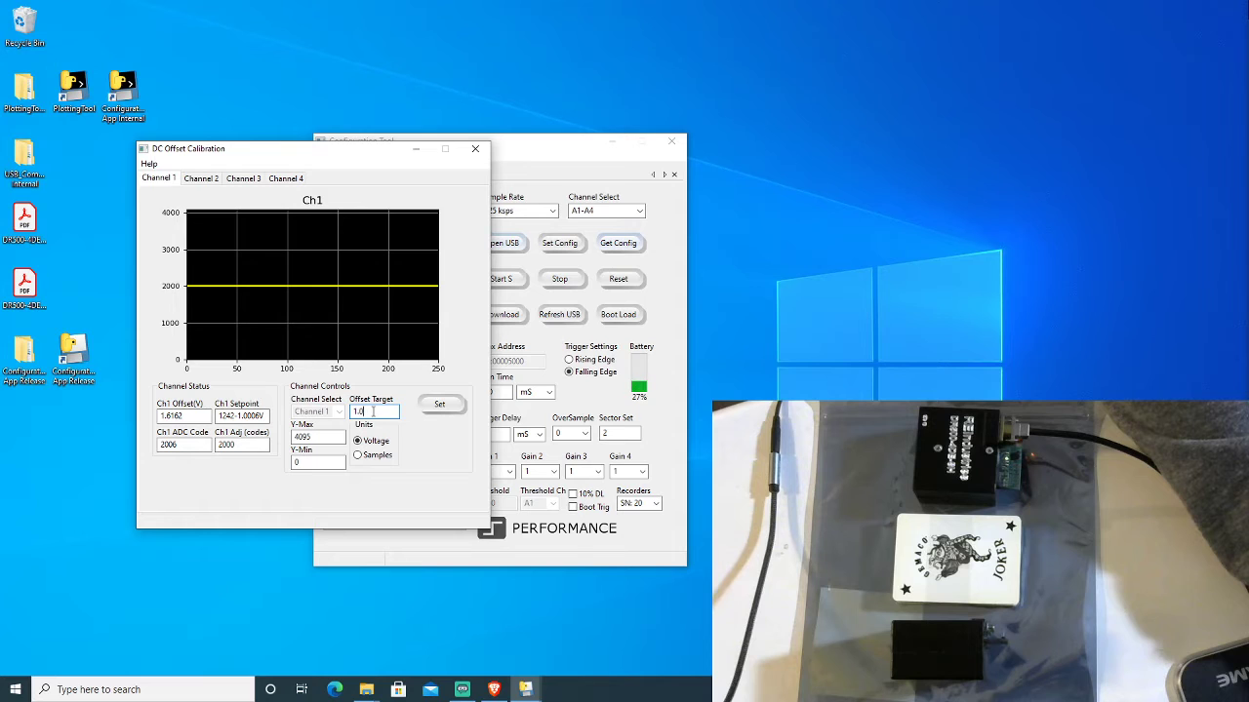
{"action": "left_click", "coordinate": [440, 406]}
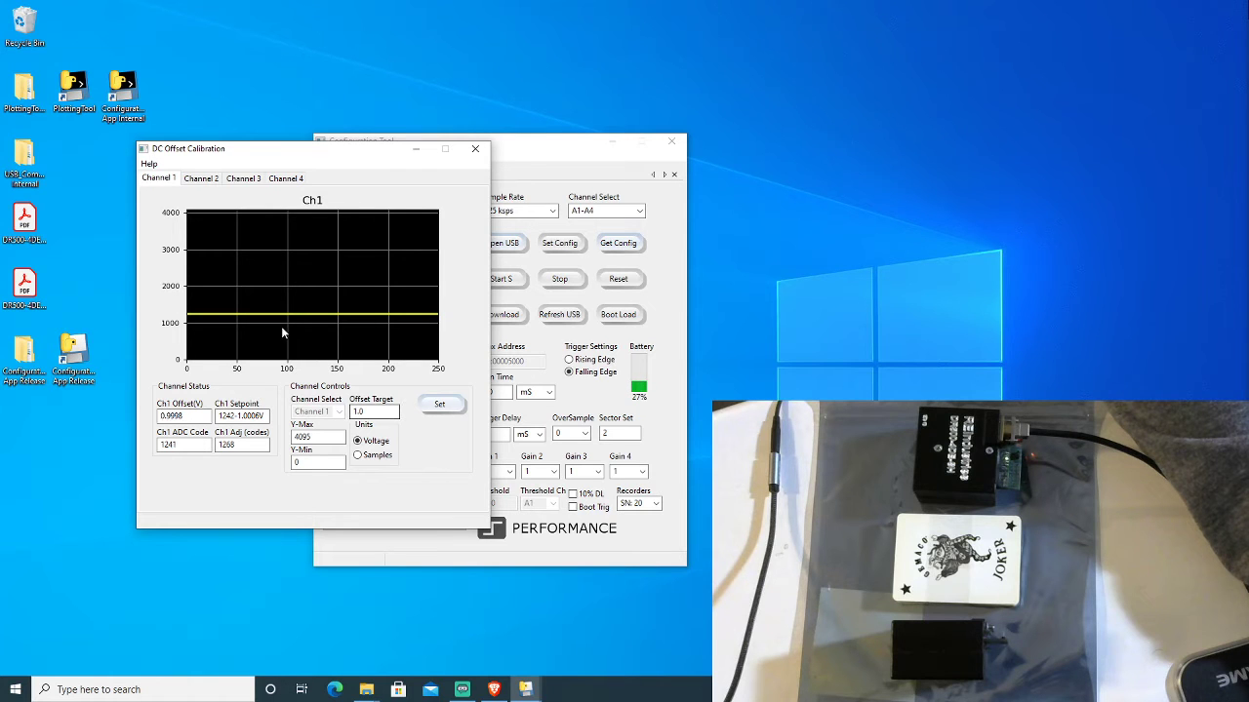
- Calibrate channel 1 to an offset target of 1.65 V
{"action": "double_click", "coordinate": [377, 412]}
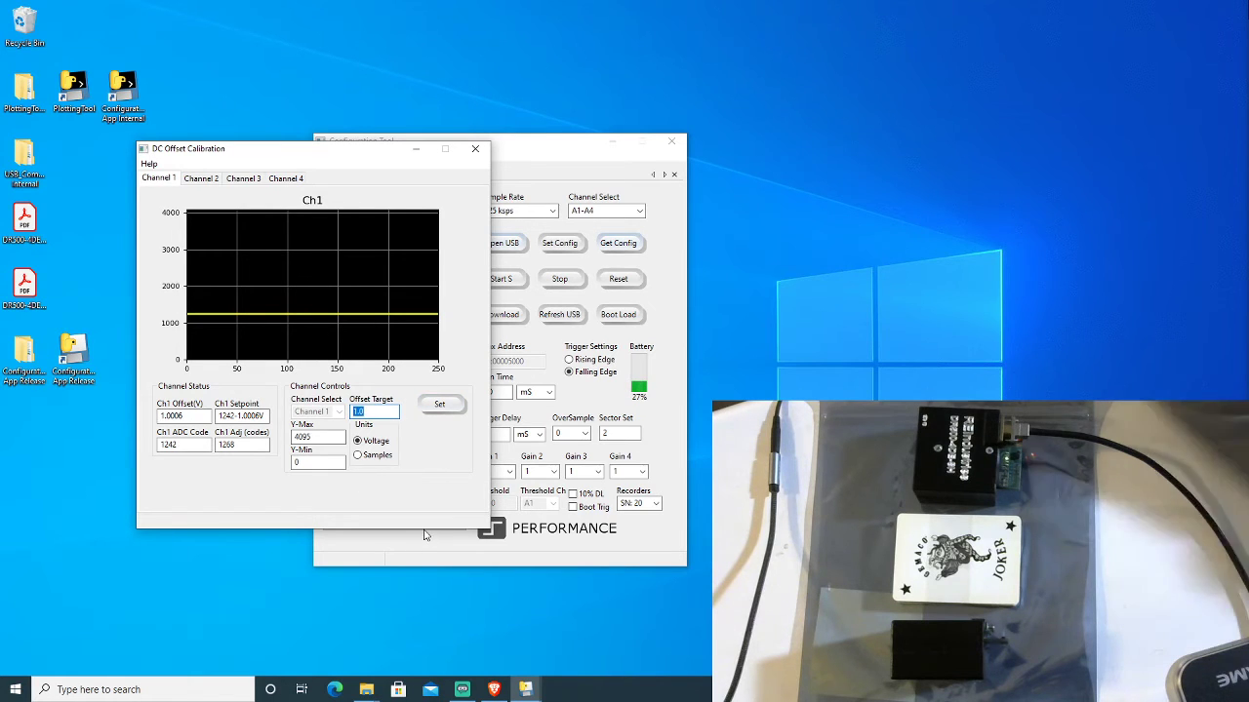
{"action": "type", "text": "1.65"}
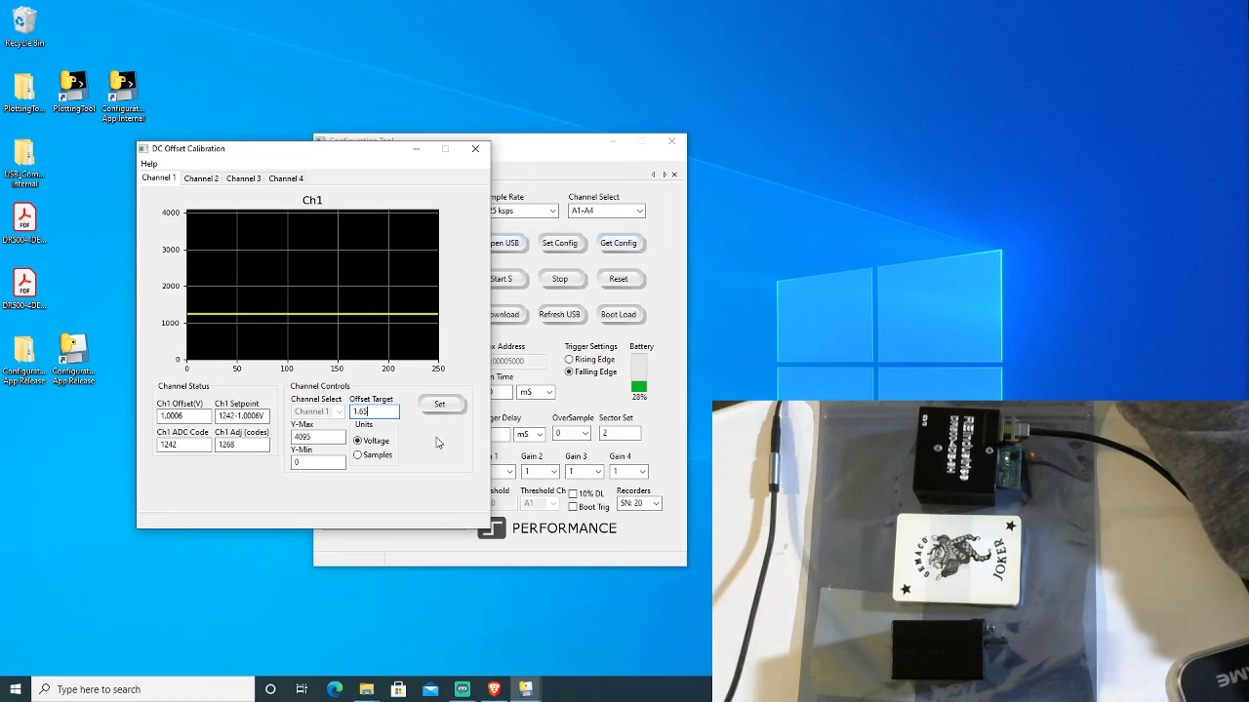
{"action": "left_click", "coordinate": [438, 408]}
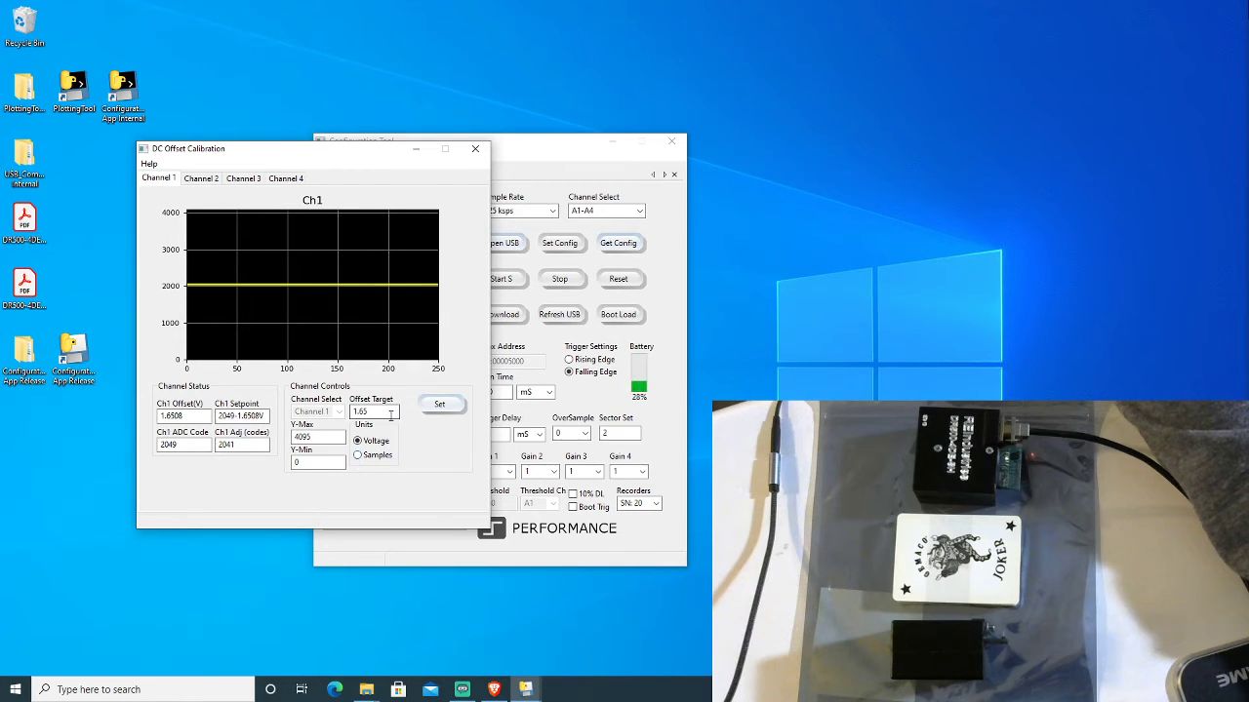
- Switch channel 1's units back to samples and apply offset targets of 3000 and 2000 in turn
{"action": "left_click", "coordinate": [358, 456]}
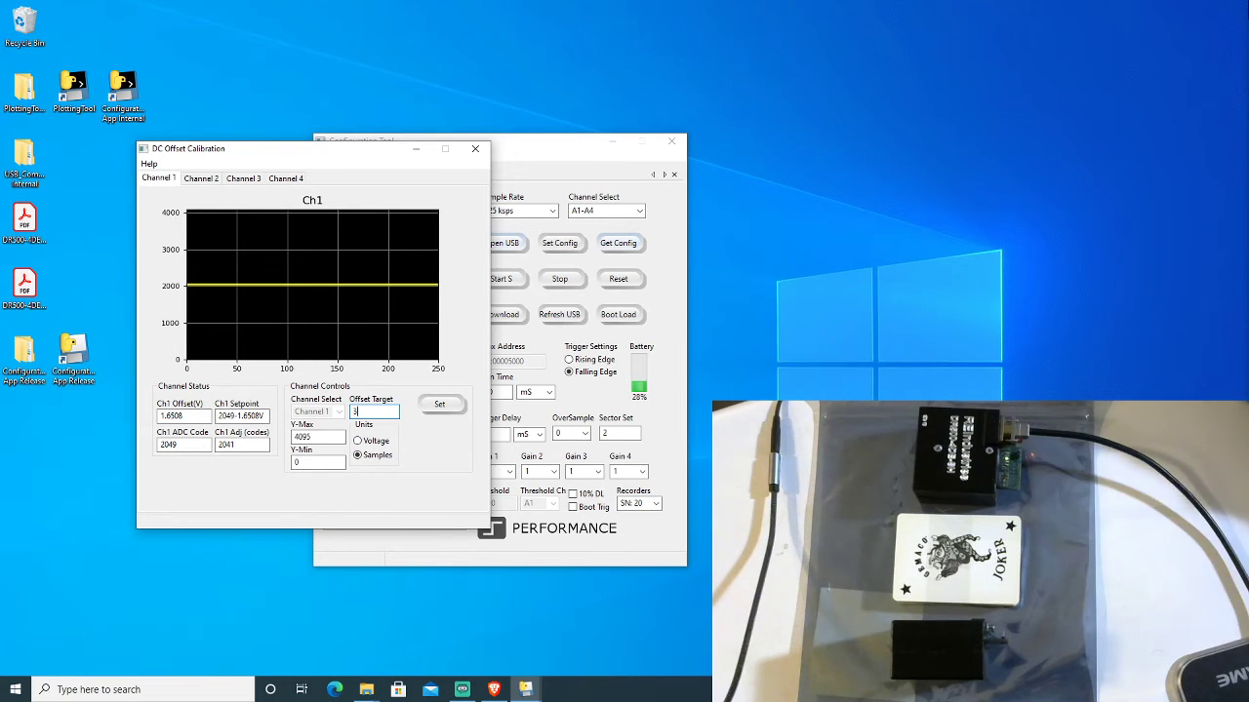
{"action": "type", "text": "3000"}
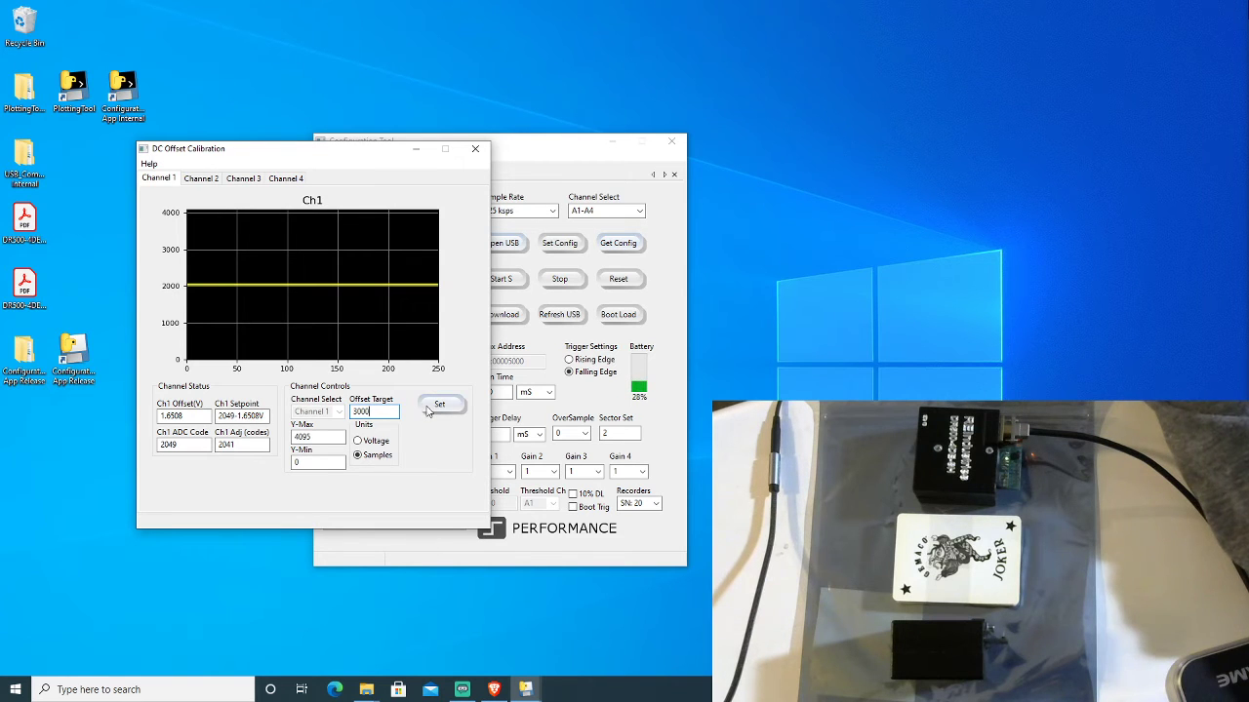
{"action": "left_click", "coordinate": [428, 407]}
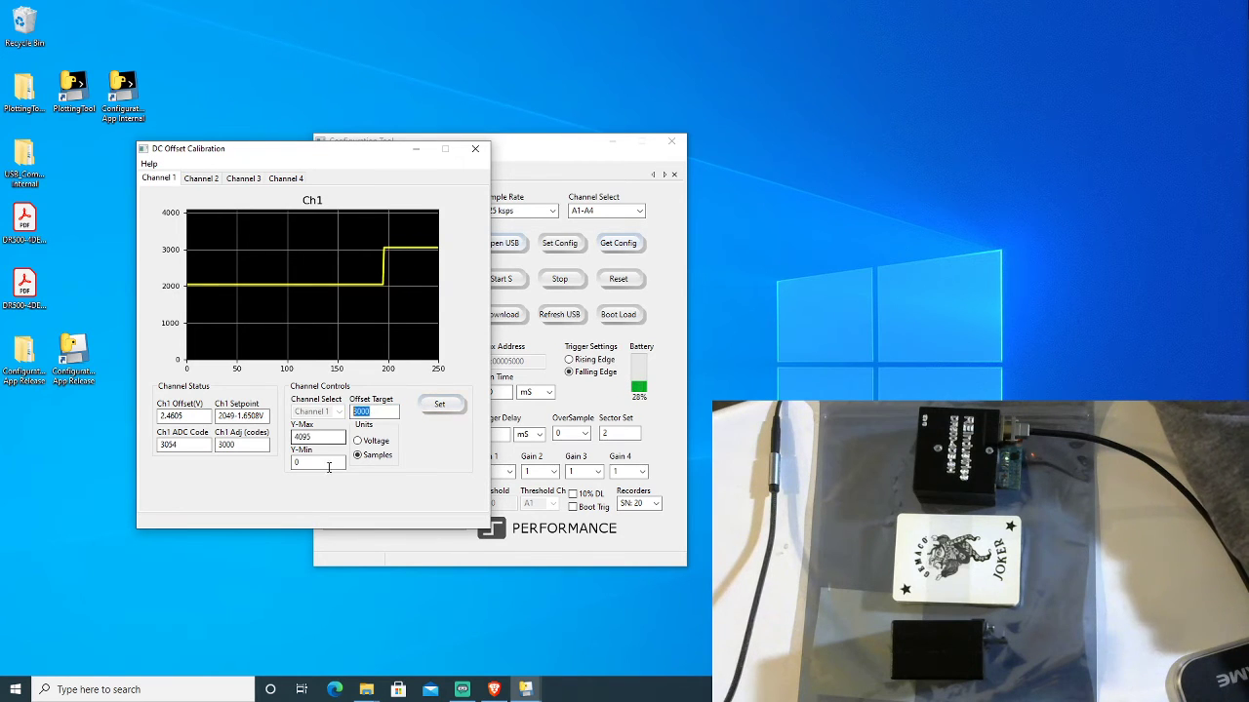
{"action": "type", "text": "2000"}
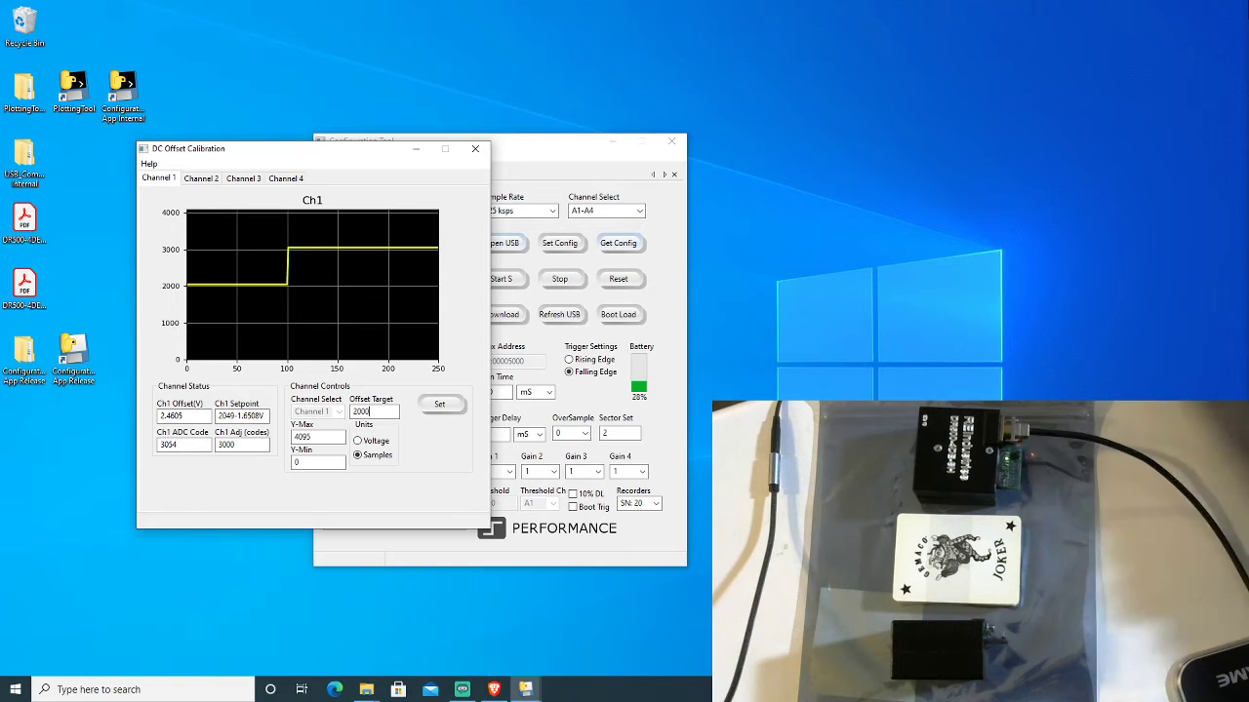
{"action": "left_click", "coordinate": [440, 404]}
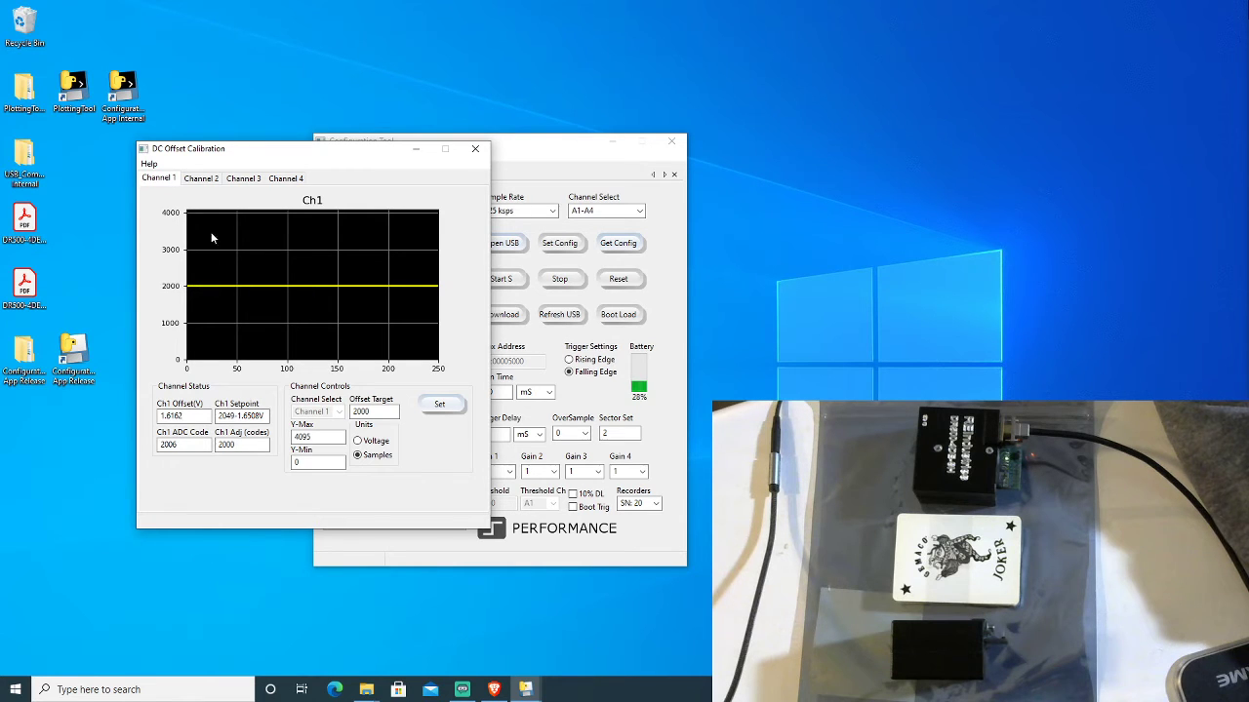
- Apply an offset target of 1800 samples to channel 1
{"action": "double_click", "coordinate": [375, 411]}
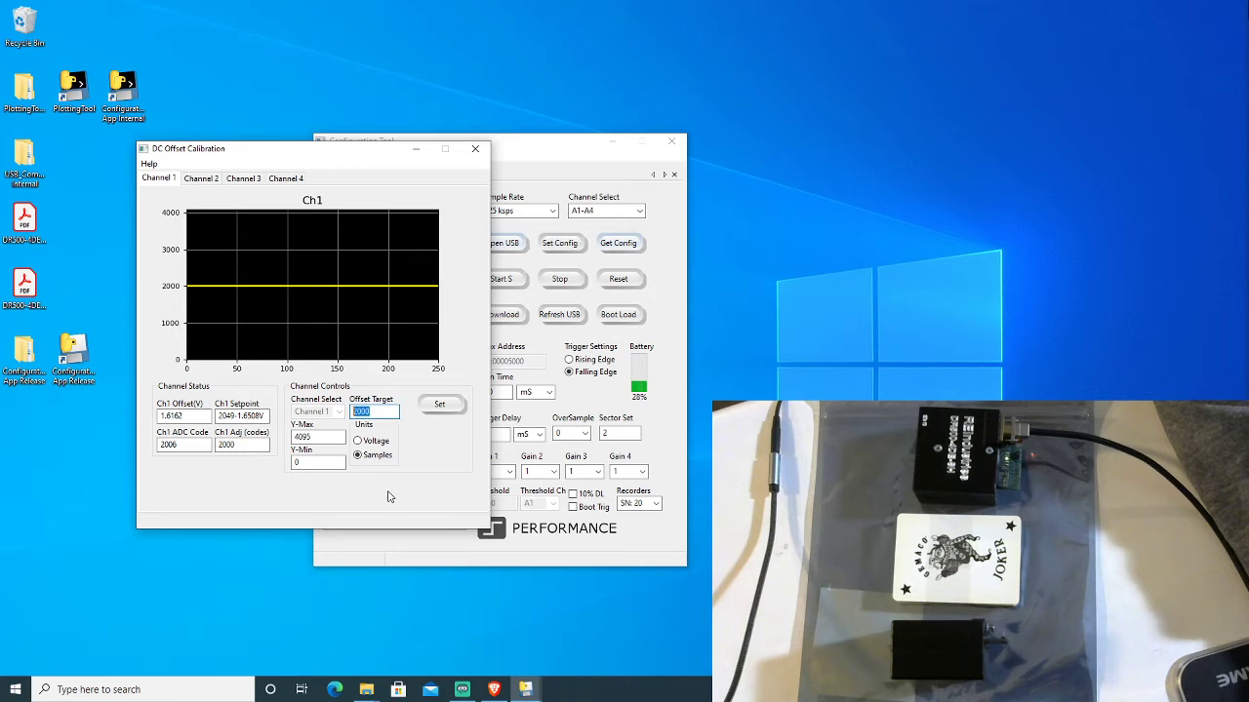
{"action": "type", "text": "1800"}
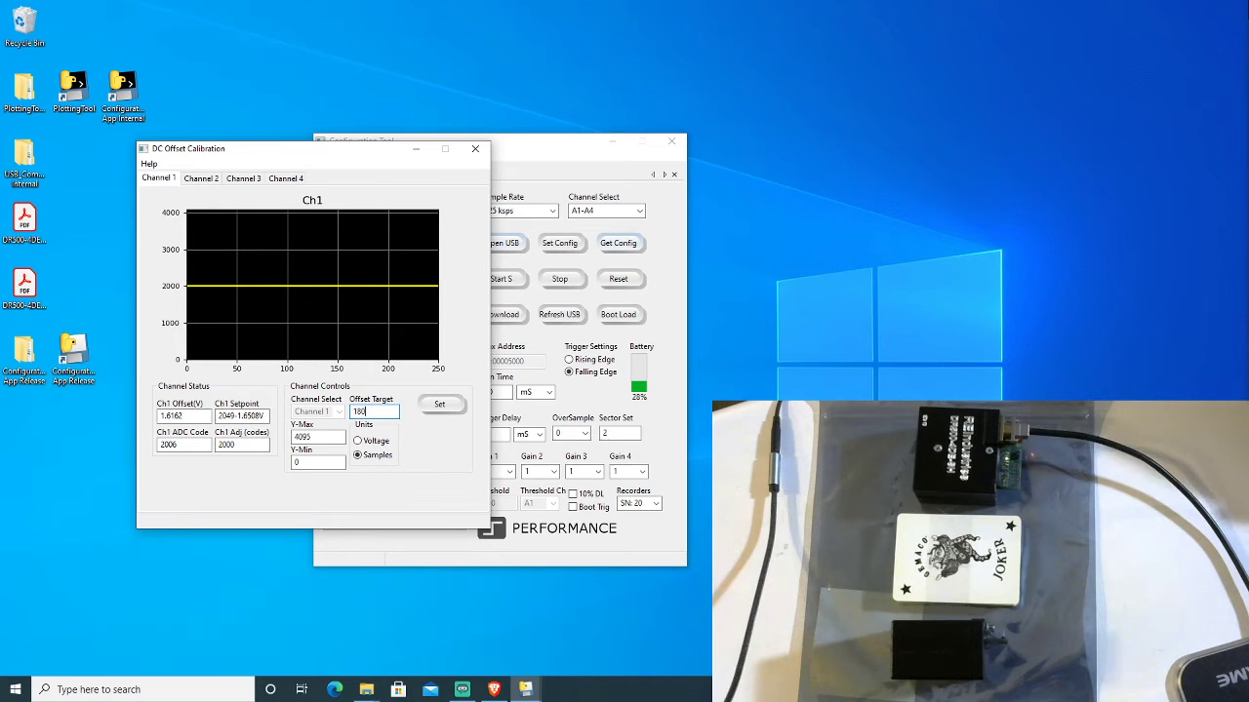
{"action": "left_click", "coordinate": [439, 404]}
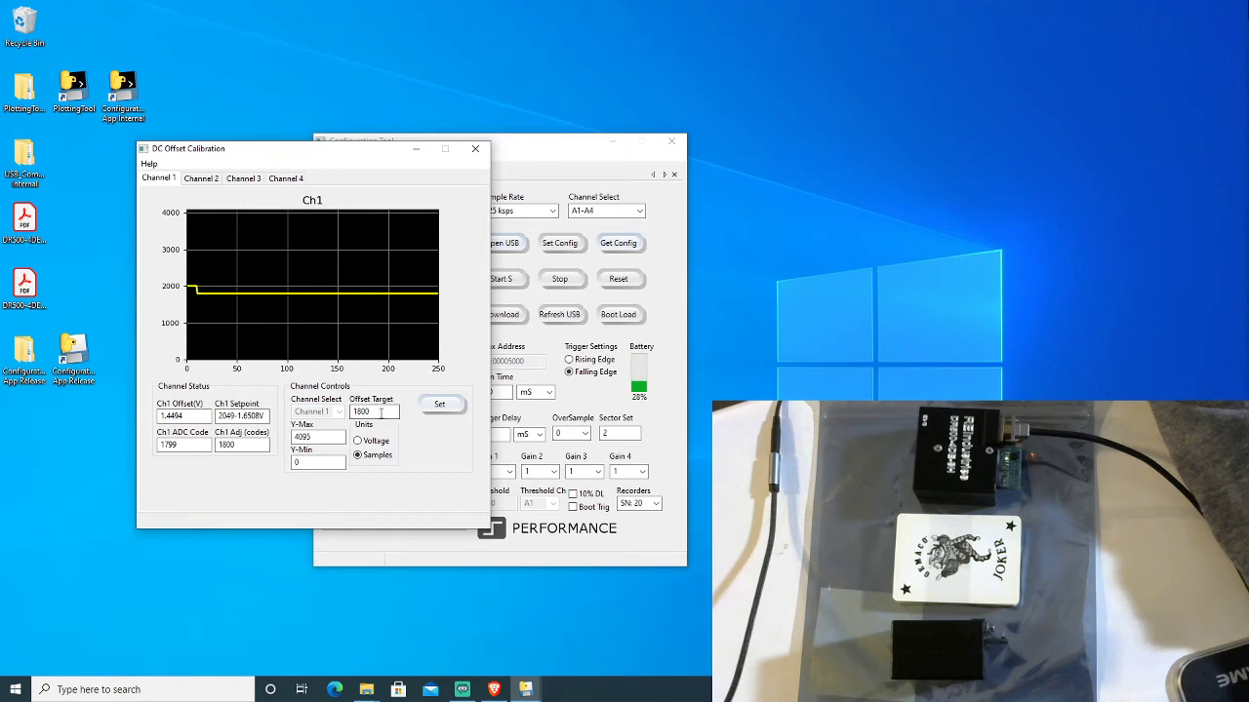
- Set channel 1's offset target to 1500 samples and apply it
{"action": "left_click_drag", "start_coordinate": [392, 411], "coordinate": [310, 423]}
{"action": "type", "text": "1500"}
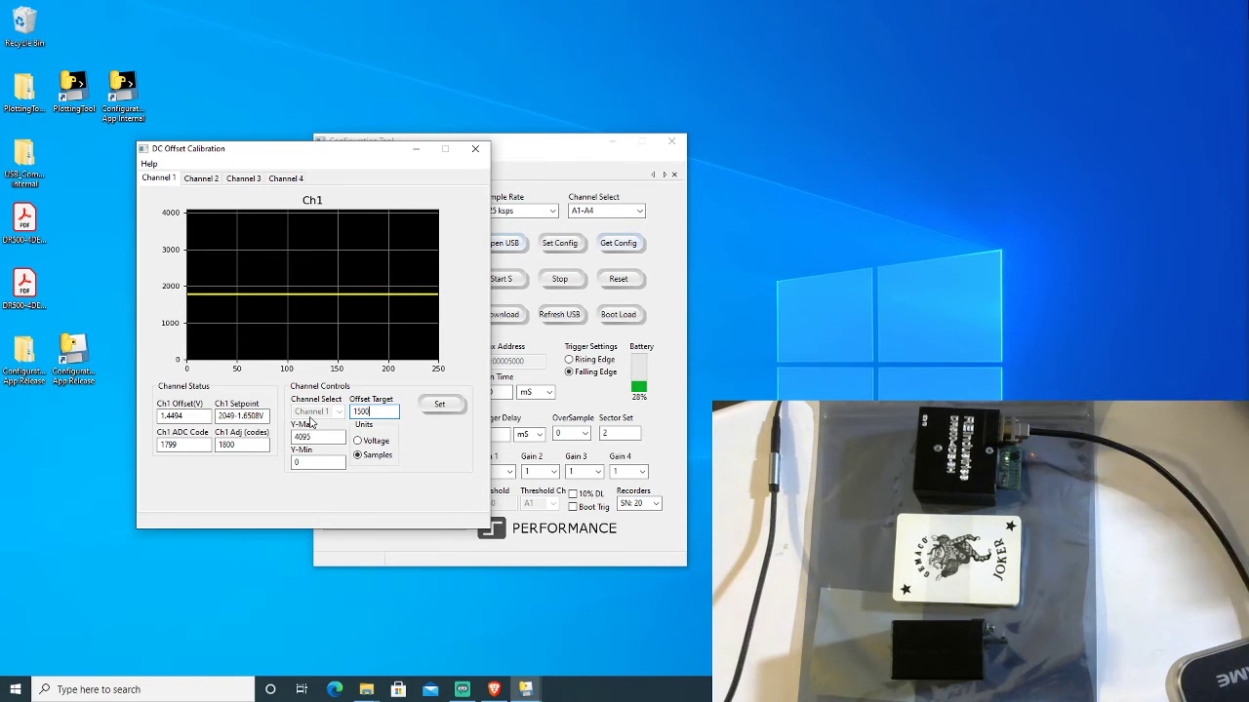
{"action": "left_click", "coordinate": [445, 408]}
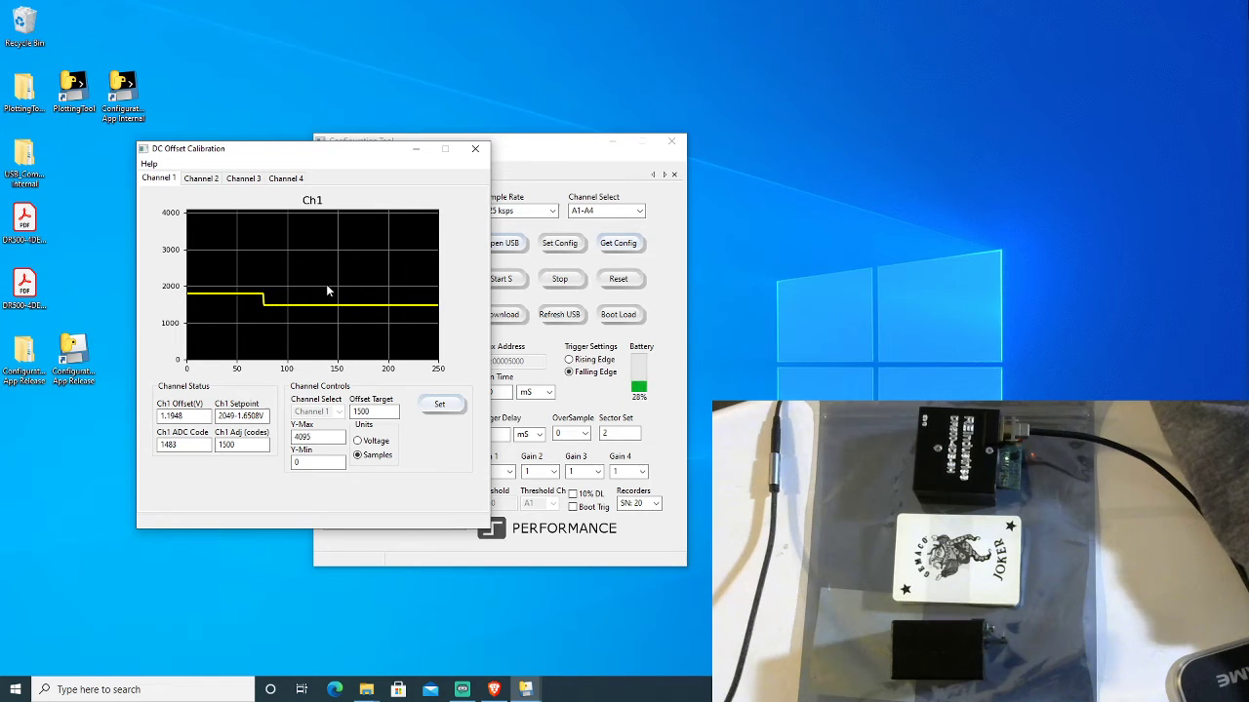
- Compare the offset plots and status values of all four channels in the DC offset calibration
{"action": "double_click", "coordinate": [375, 412]}
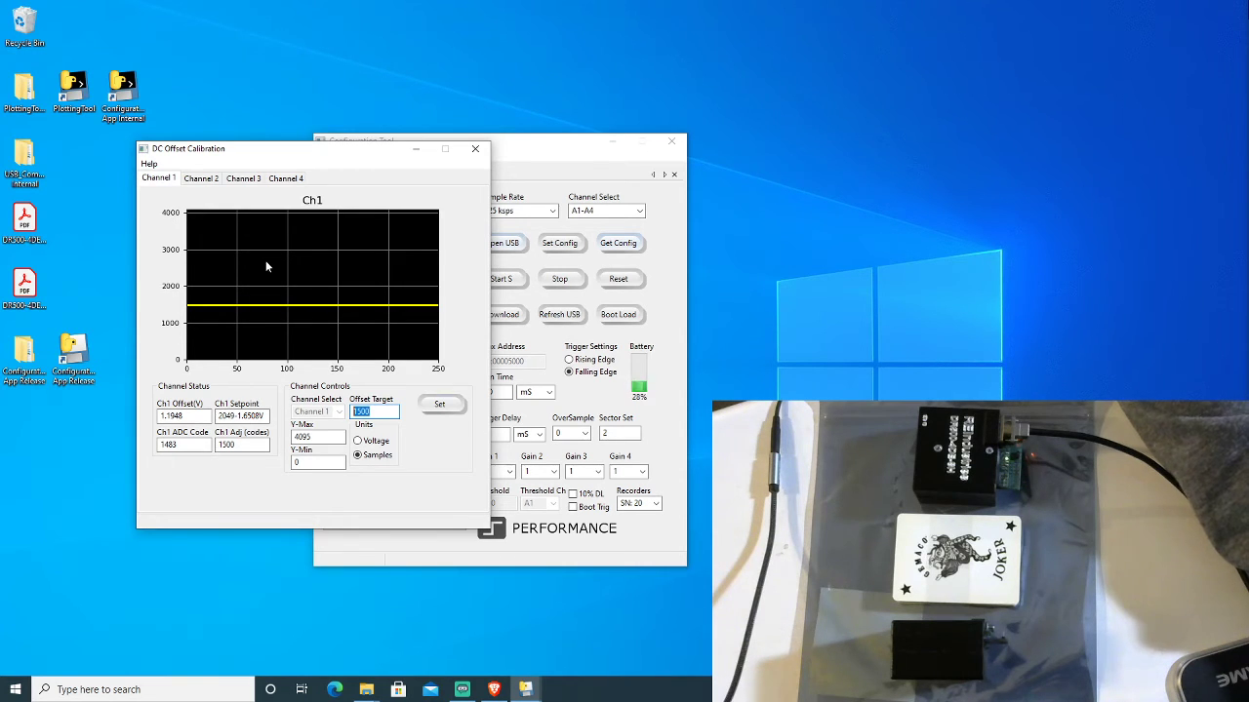
{"action": "left_click", "coordinate": [201, 178]}
{"action": "left_click", "coordinate": [243, 179]}
{"action": "left_click", "coordinate": [286, 179]}
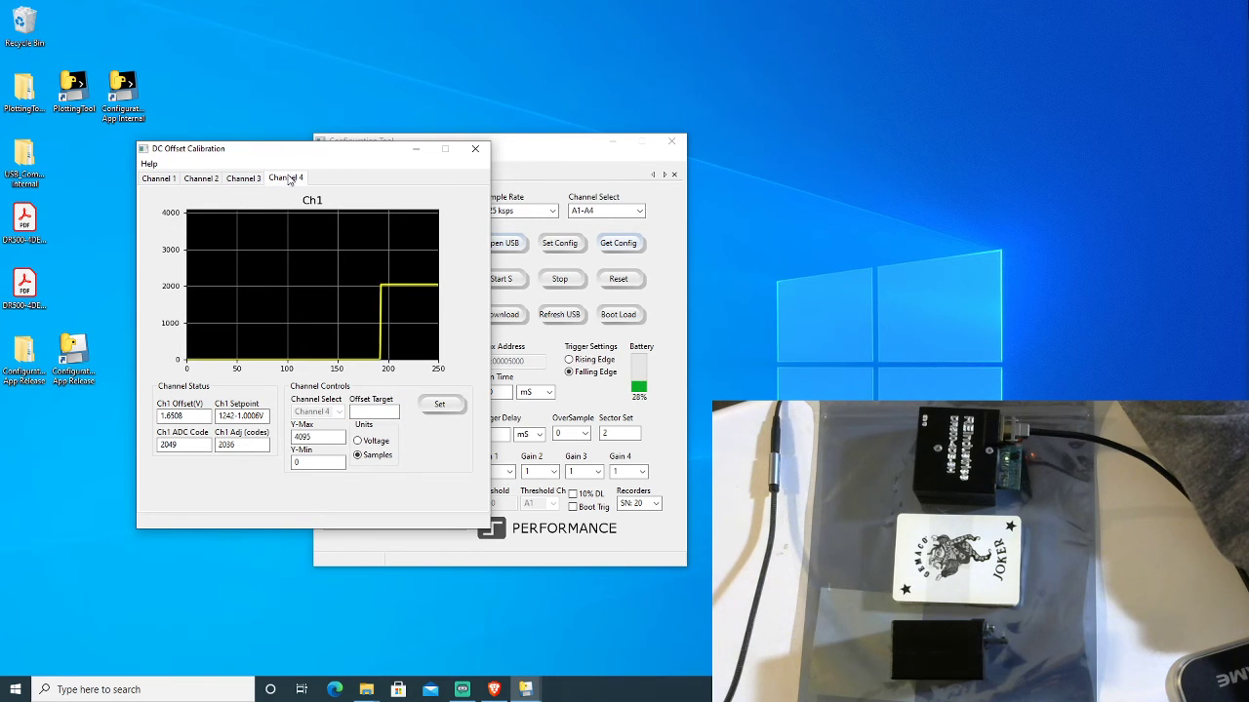
{"action": "left_click", "coordinate": [246, 180]}
{"action": "left_click", "coordinate": [208, 180]}
{"action": "left_click", "coordinate": [171, 181]}
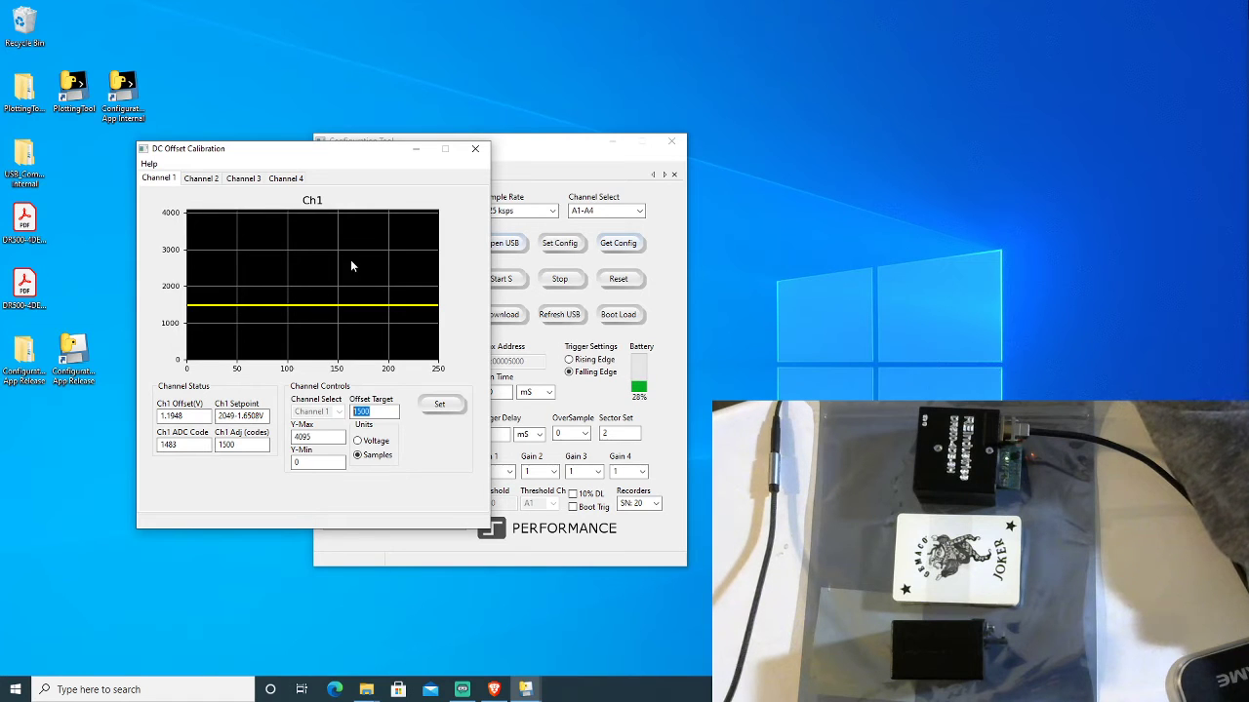
{"action": "left_click", "coordinate": [290, 182]}
{"action": "left_click", "coordinate": [241, 181]}
{"action": "left_click", "coordinate": [193, 180]}
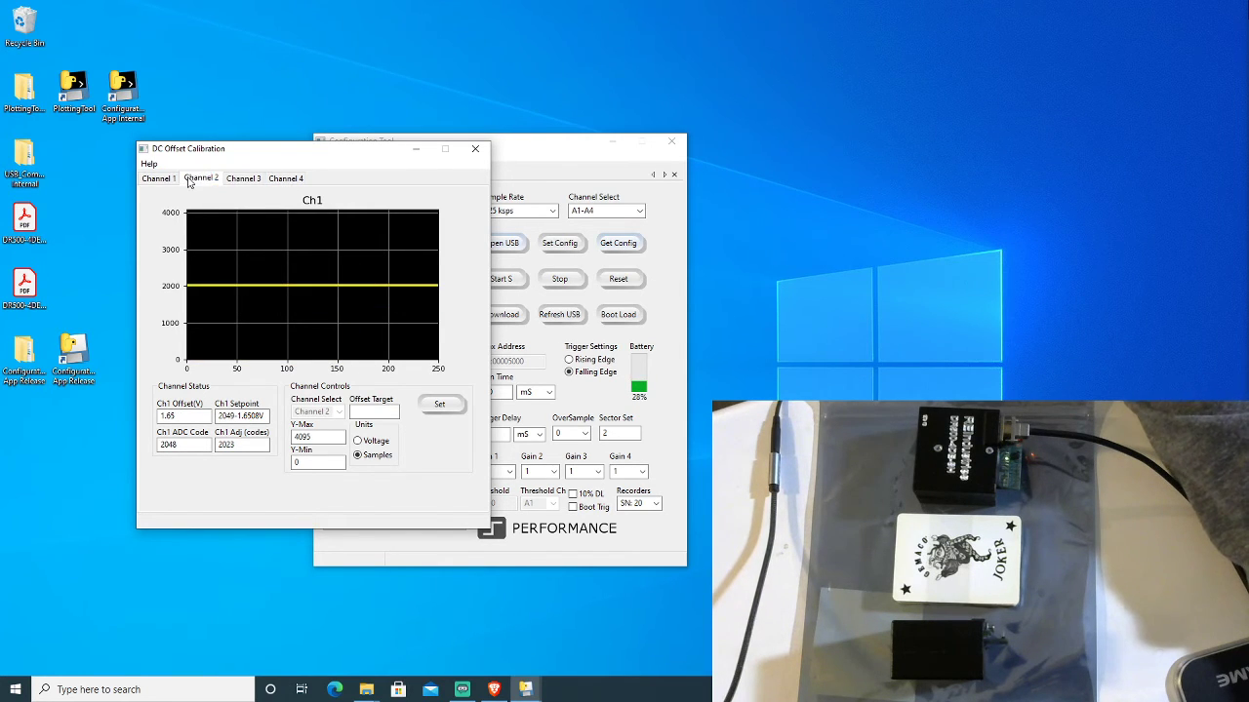
{"action": "left_click", "coordinate": [160, 180]}
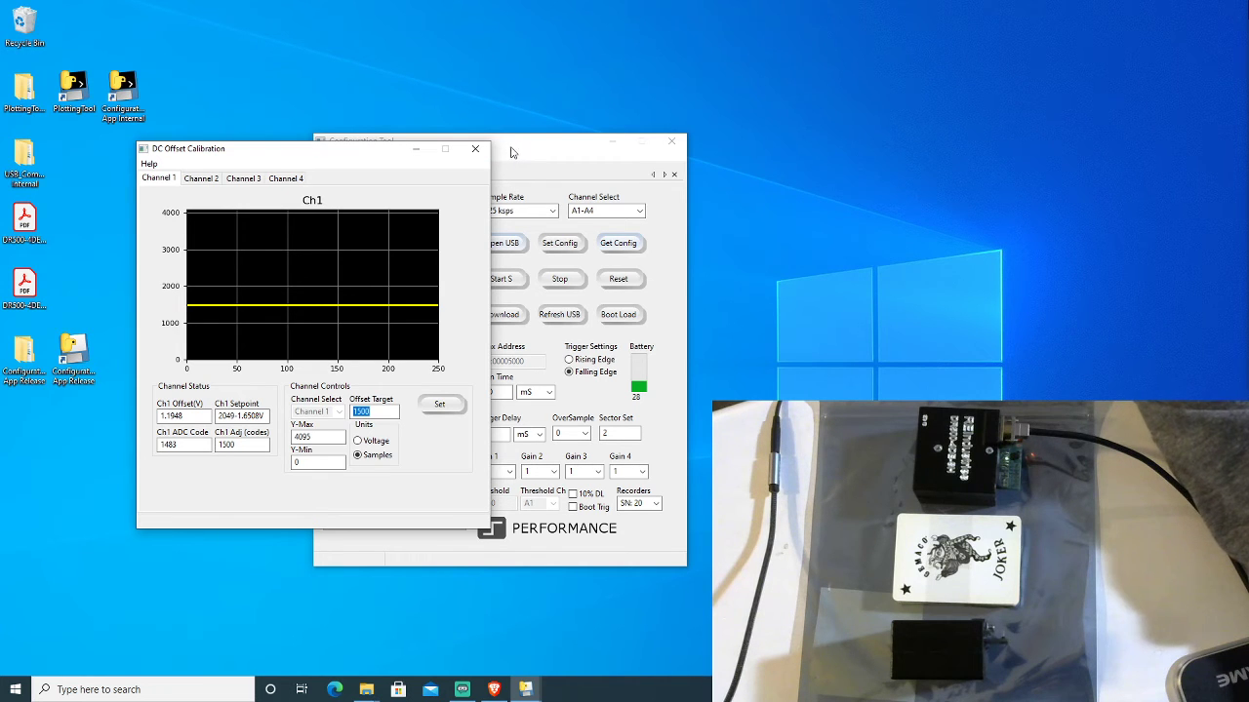
- Close the DC offset calibration window for the recorder
{"action": "left_click", "coordinate": [474, 149]}
{"action": "left_click_drag", "start_coordinate": [450, 141], "coordinate": [379, 130]}
{"action": "left_click", "coordinate": [281, 147]}
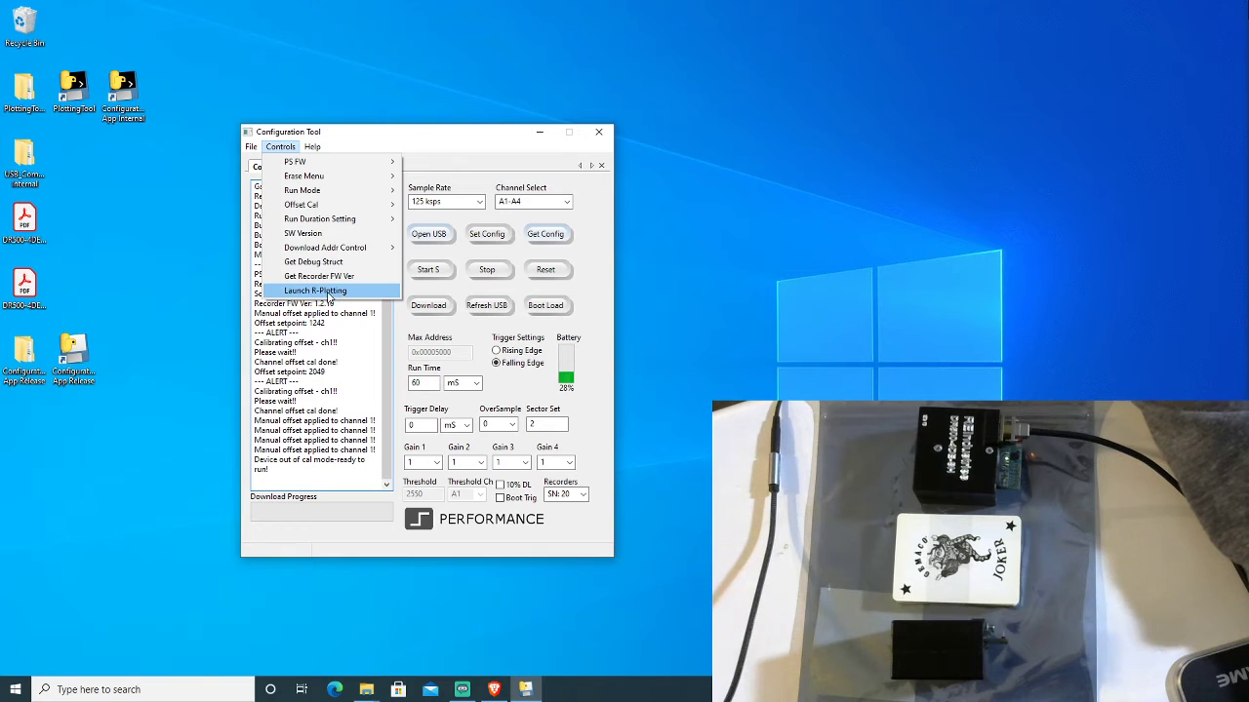
{"action": "left_click", "coordinate": [434, 138]}
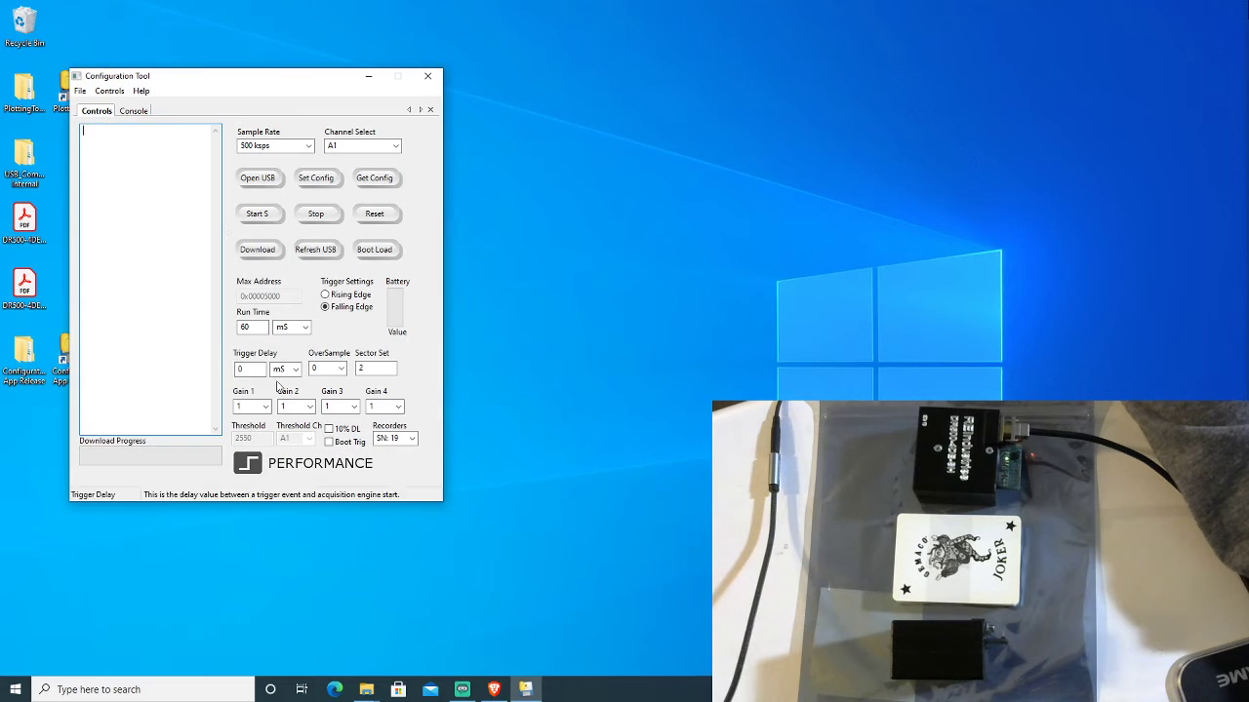
- Connect to recorder SN: 19 over USB and retrieve its current configuration
{"action": "left_click_drag", "start_coordinate": [175, 87], "coordinate": [400, 132]}
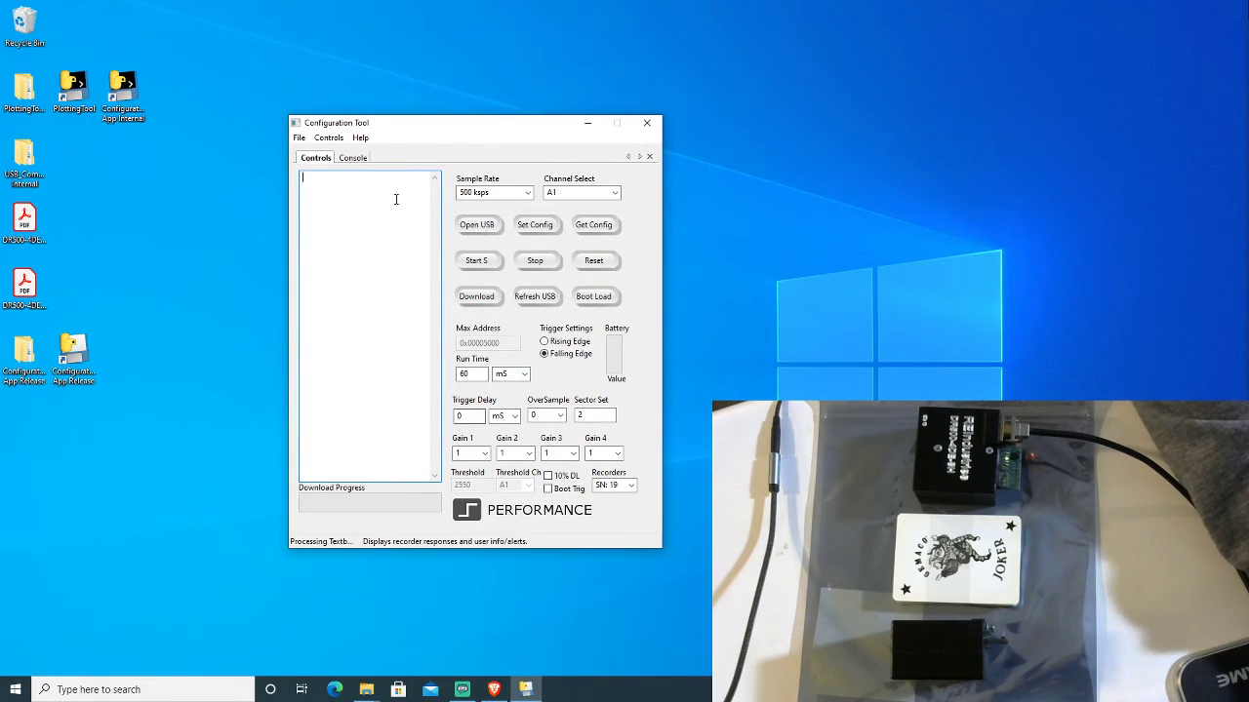
{"action": "left_click", "coordinate": [632, 486]}
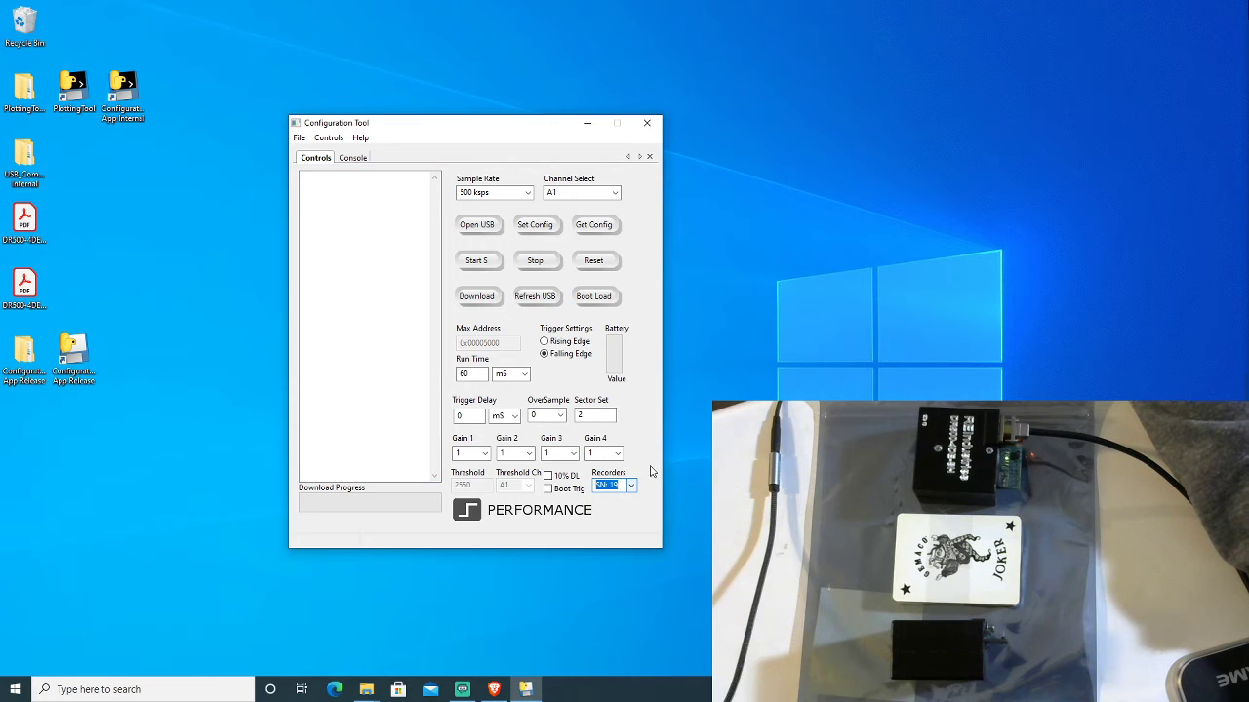
{"action": "left_click", "coordinate": [477, 230]}
{"action": "left_click", "coordinate": [577, 227]}
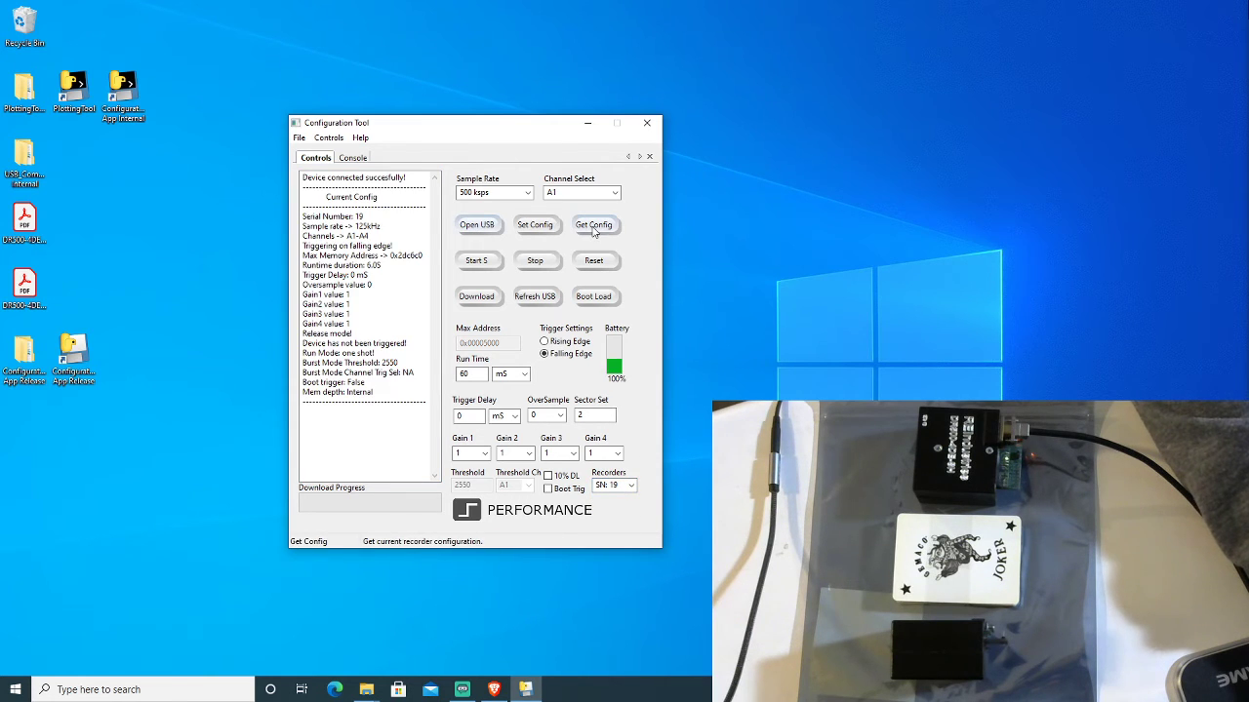
{"action": "left_click_drag", "start_coordinate": [352, 214], "coordinate": [358, 333]}
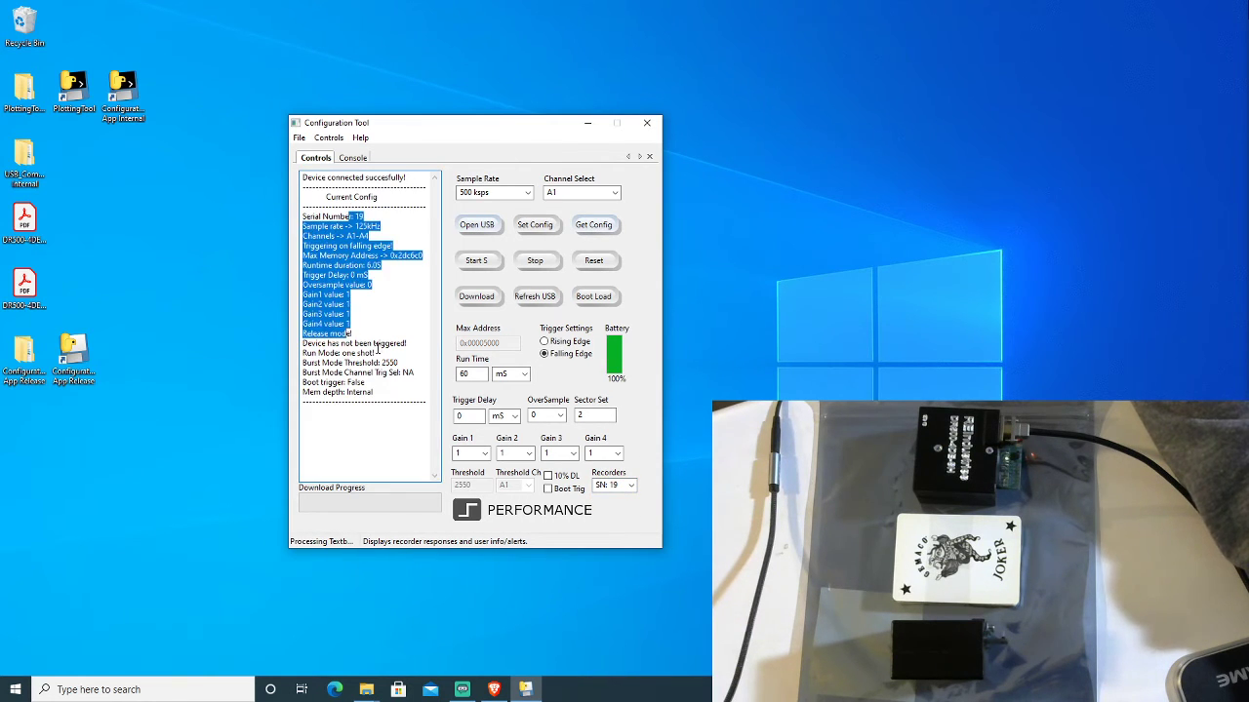
{"action": "left_click", "coordinate": [380, 346]}
- Launch R-Plotting to stream the four channels live, and reposition the plot window
{"action": "left_click", "coordinate": [330, 138]}
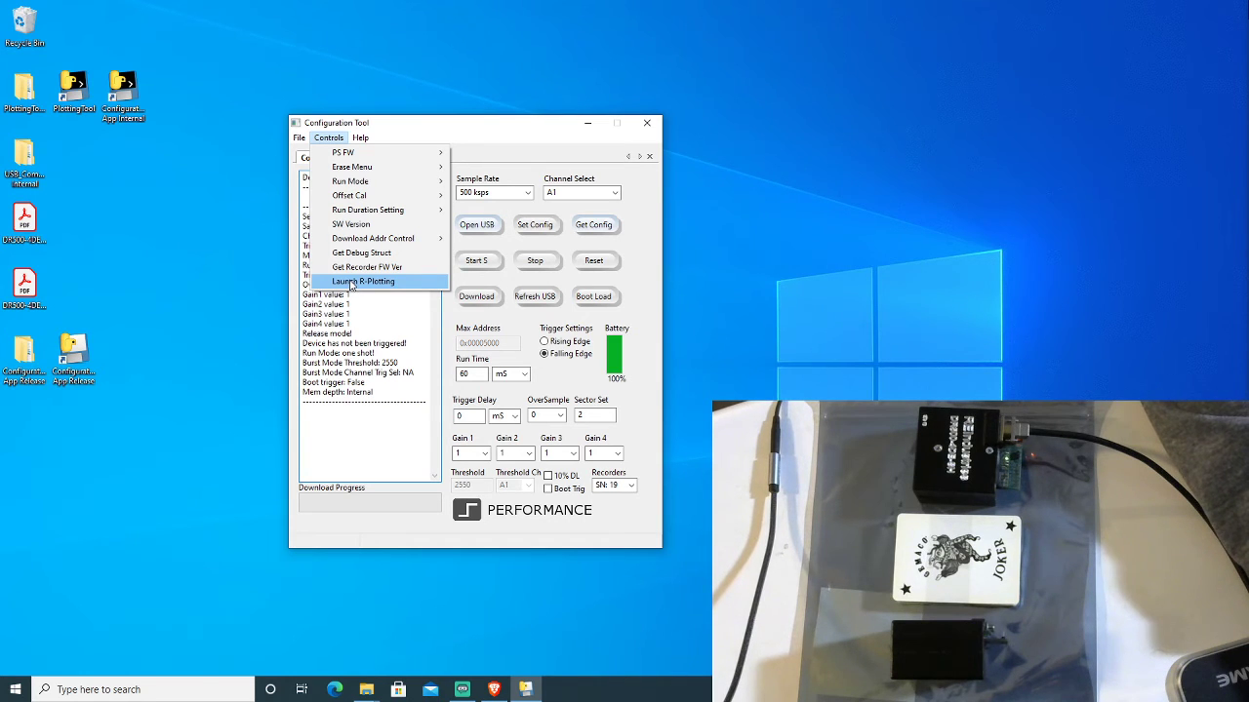
{"action": "left_click", "coordinate": [350, 283]}
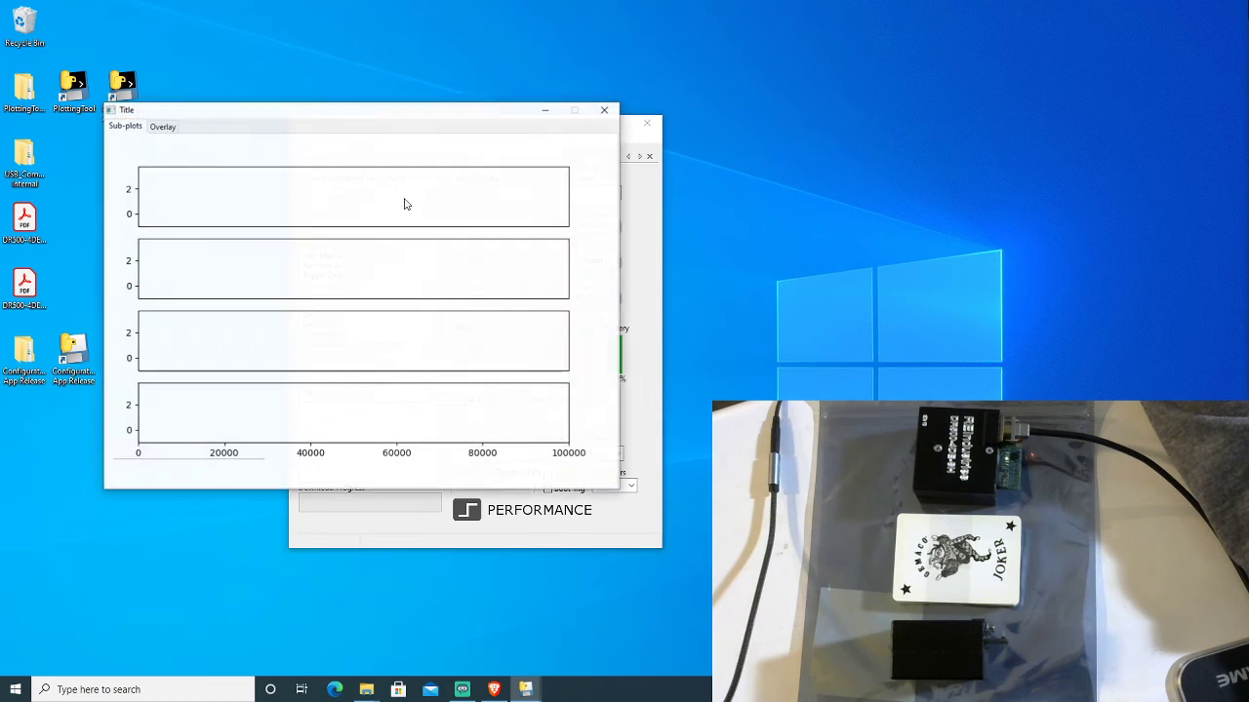
{"action": "left_click_drag", "start_coordinate": [332, 117], "coordinate": [278, 166]}
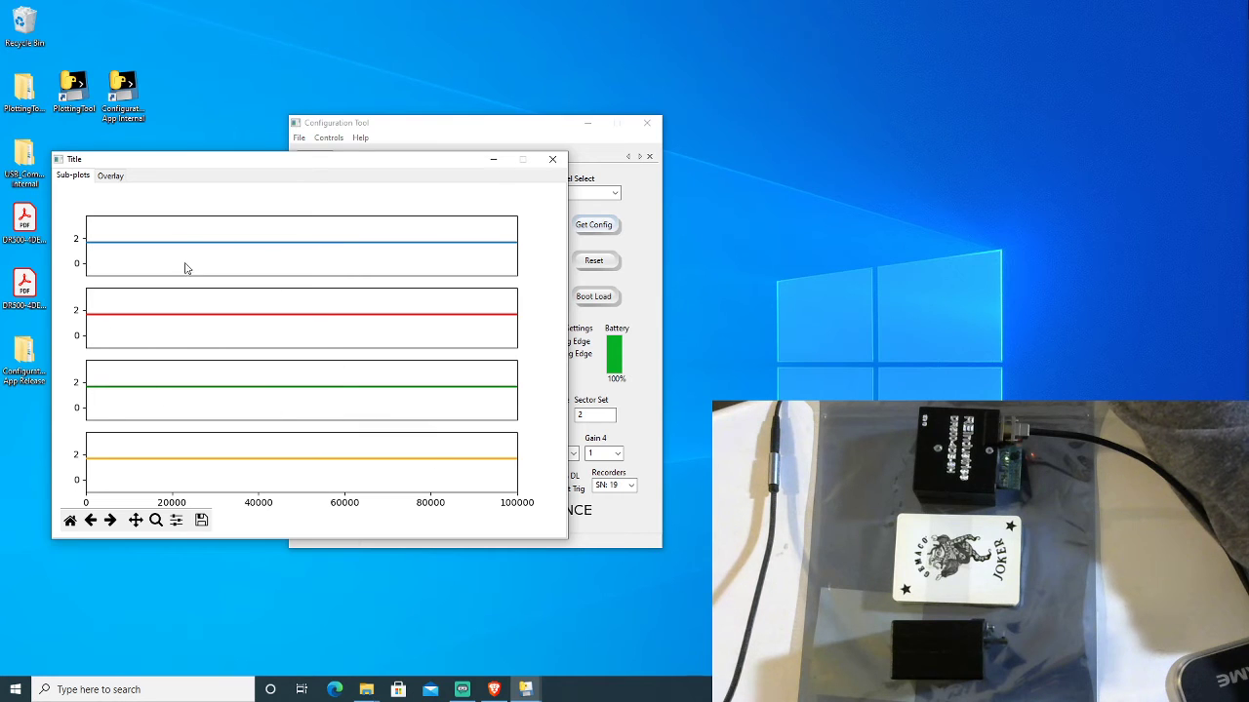
{"action": "left_click_drag", "start_coordinate": [155, 159], "coordinate": [151, 146]}
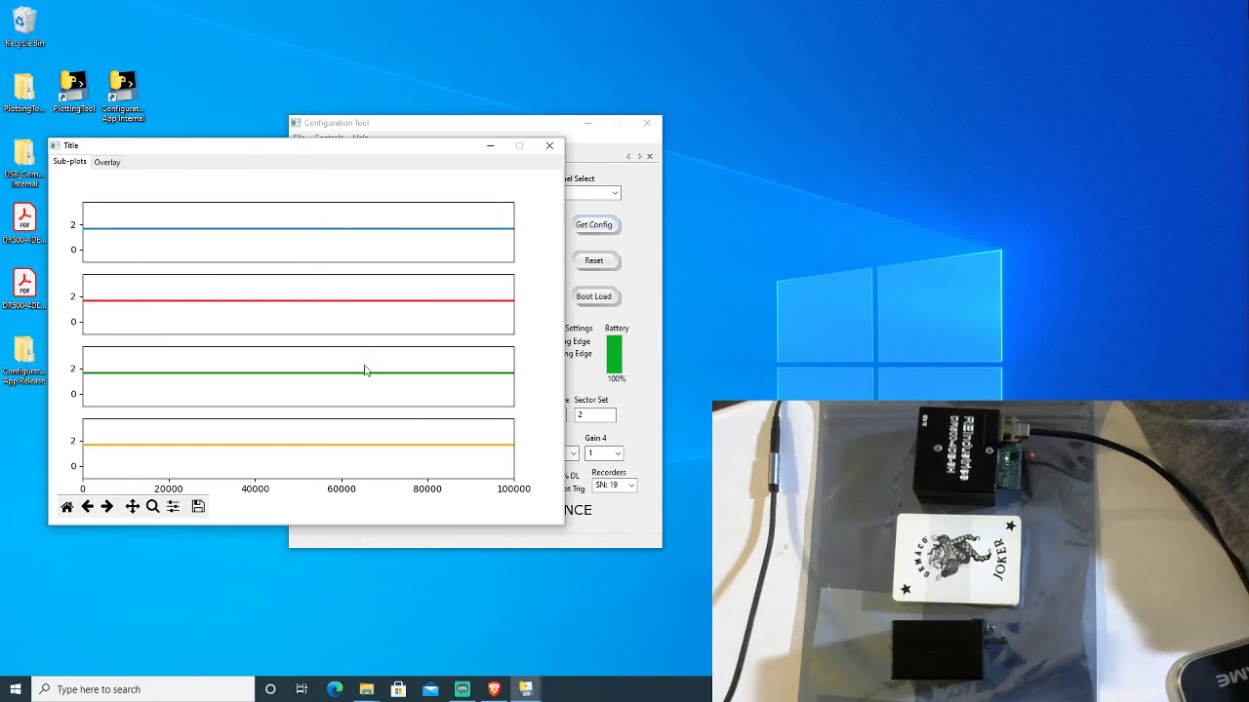
- Check the streamed CSV file in the stream_downloads folder 19 while the live plots run, and minimize the folder window
{"action": "mouse_move", "coordinate": [366, 690]}
{"action": "left_click", "coordinate": [400, 624]}
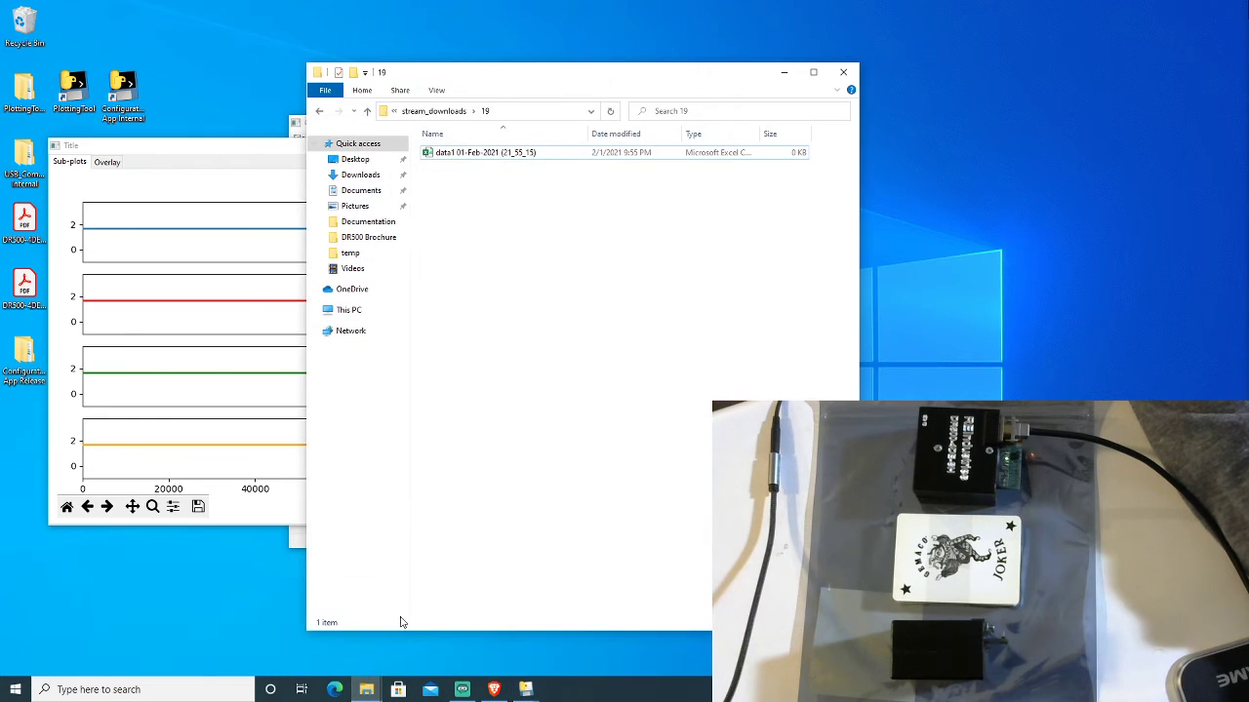
{"action": "left_click", "coordinate": [455, 154]}
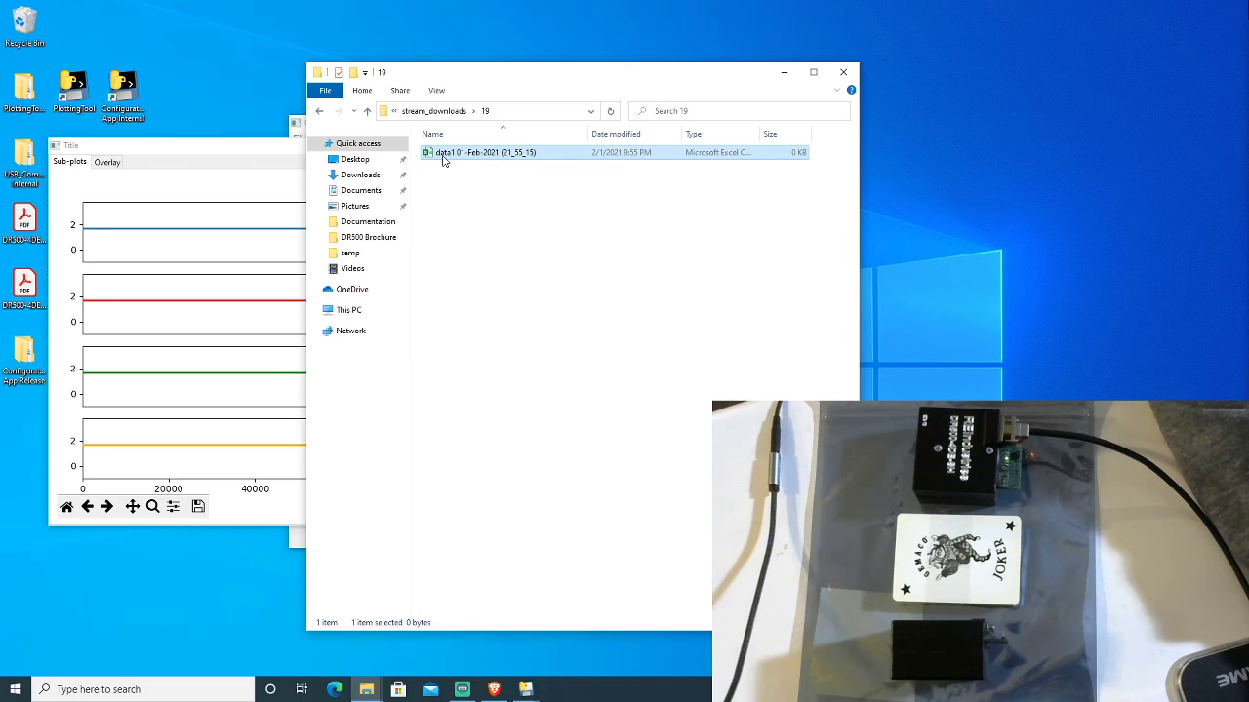
{"action": "left_click", "coordinate": [207, 158]}
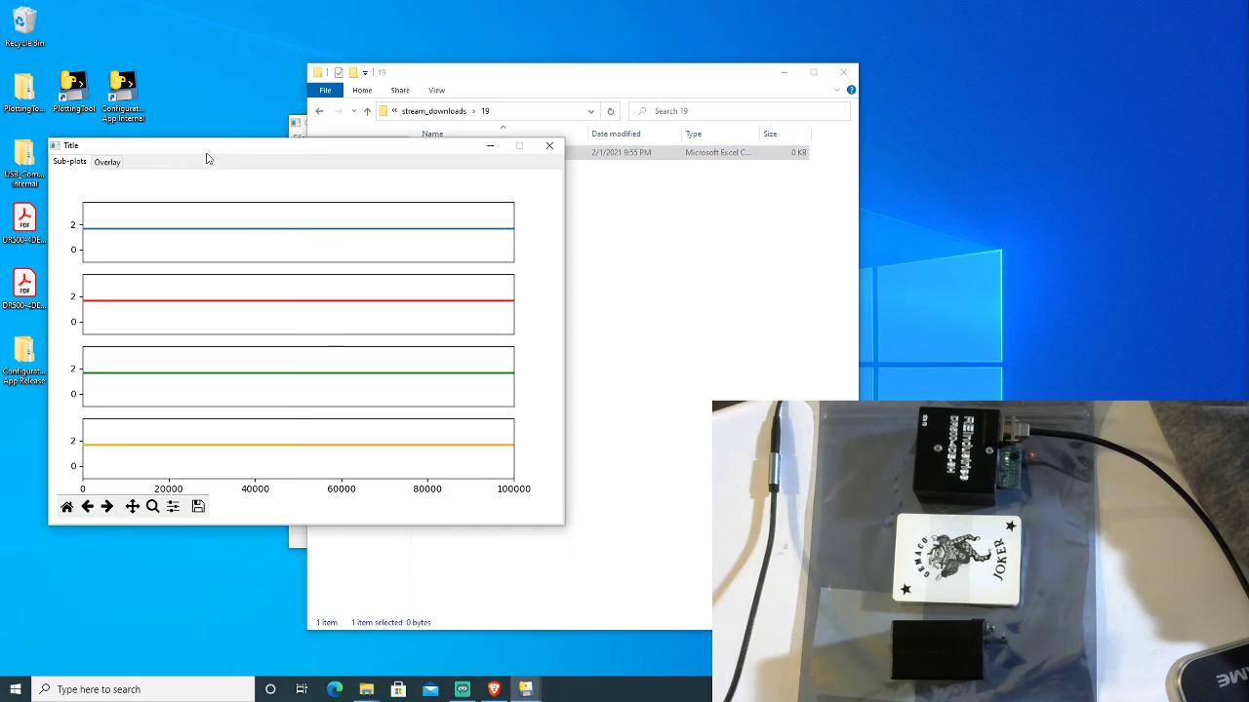
{"action": "left_click", "coordinate": [782, 74]}
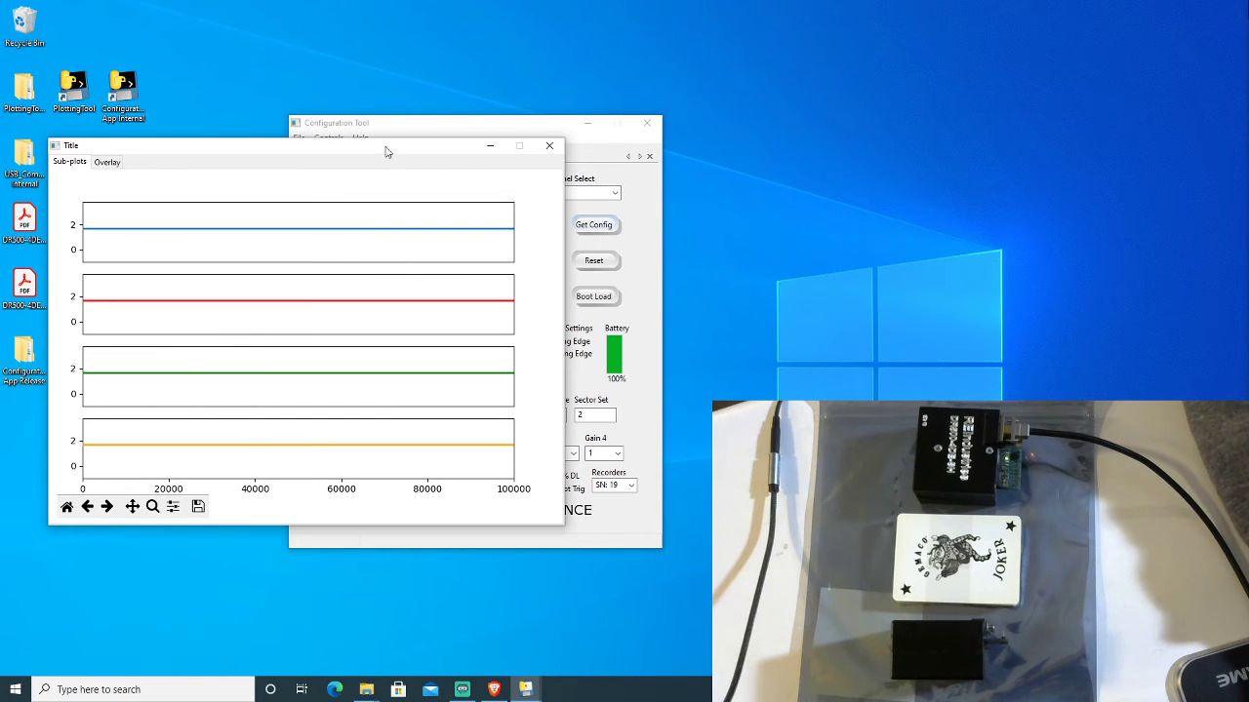
{"action": "left_click_drag", "start_coordinate": [386, 151], "coordinate": [386, 144]}
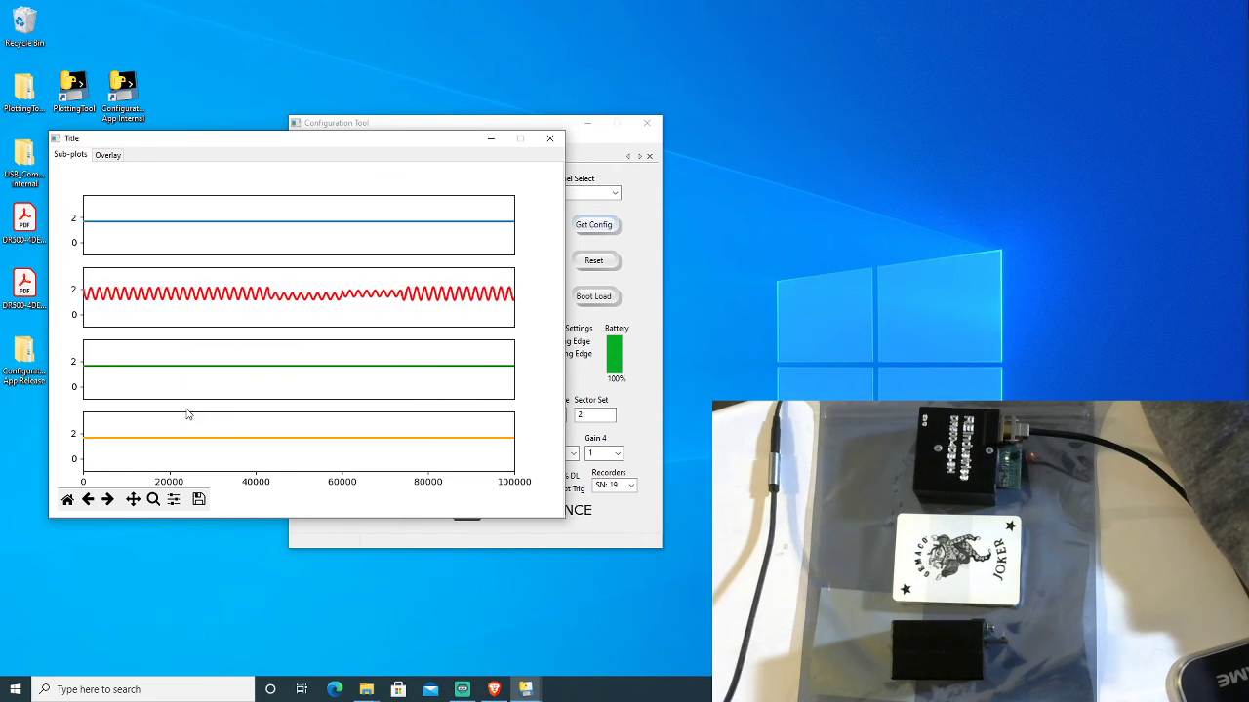
{"action": "left_click", "coordinate": [409, 629]}
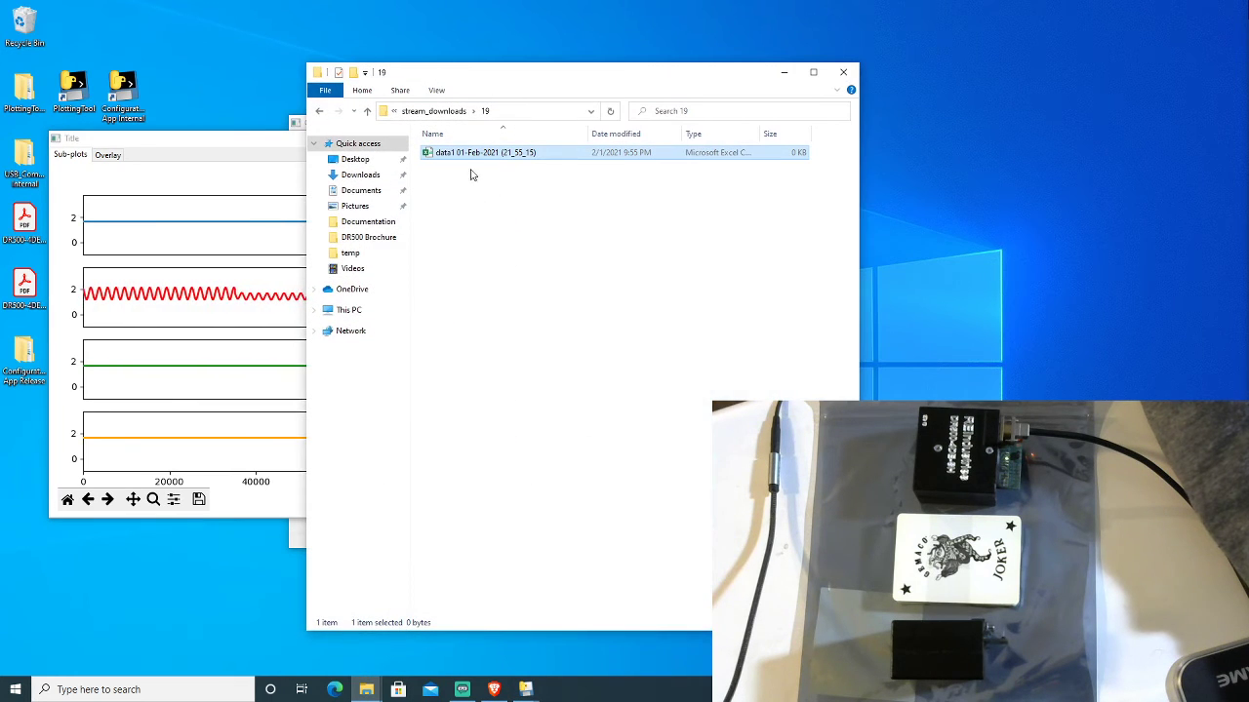
{"action": "left_click", "coordinate": [571, 205]}
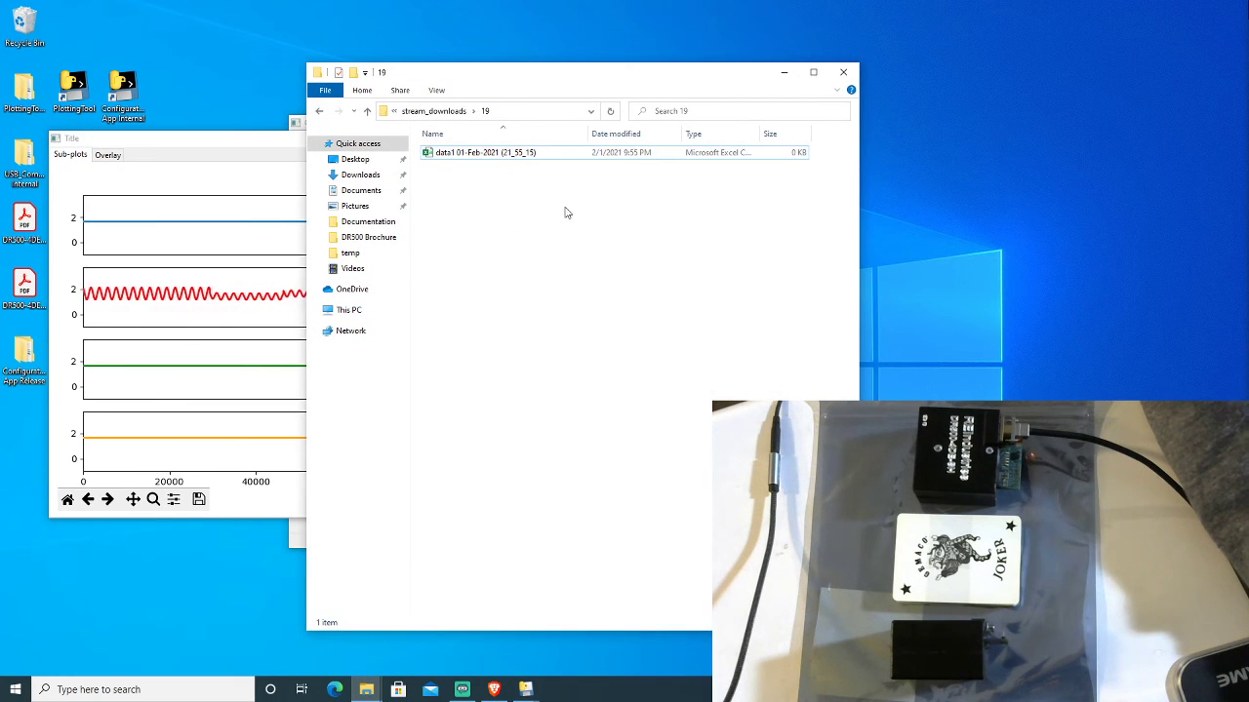
{"action": "left_click", "coordinate": [781, 73]}
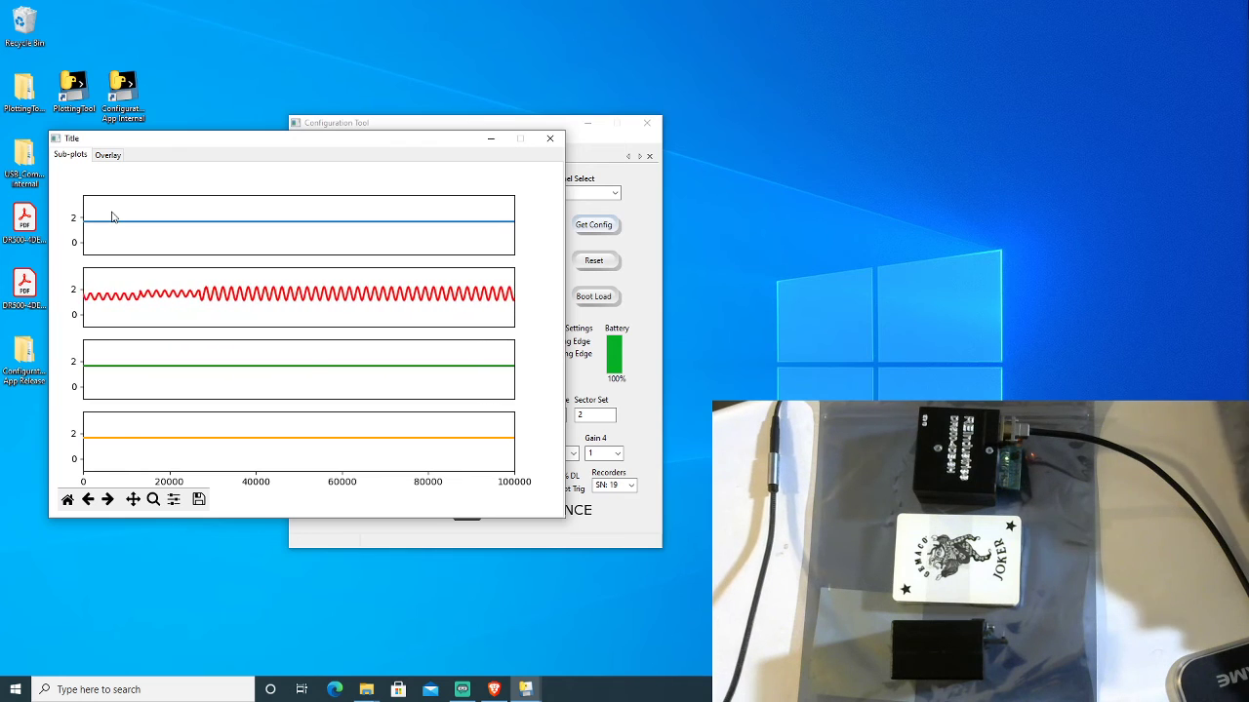
- View the live signals in the overlay plot with channels 2, 3 and 4 enabled, and return to the sub-plots
{"action": "left_click", "coordinate": [108, 156]}
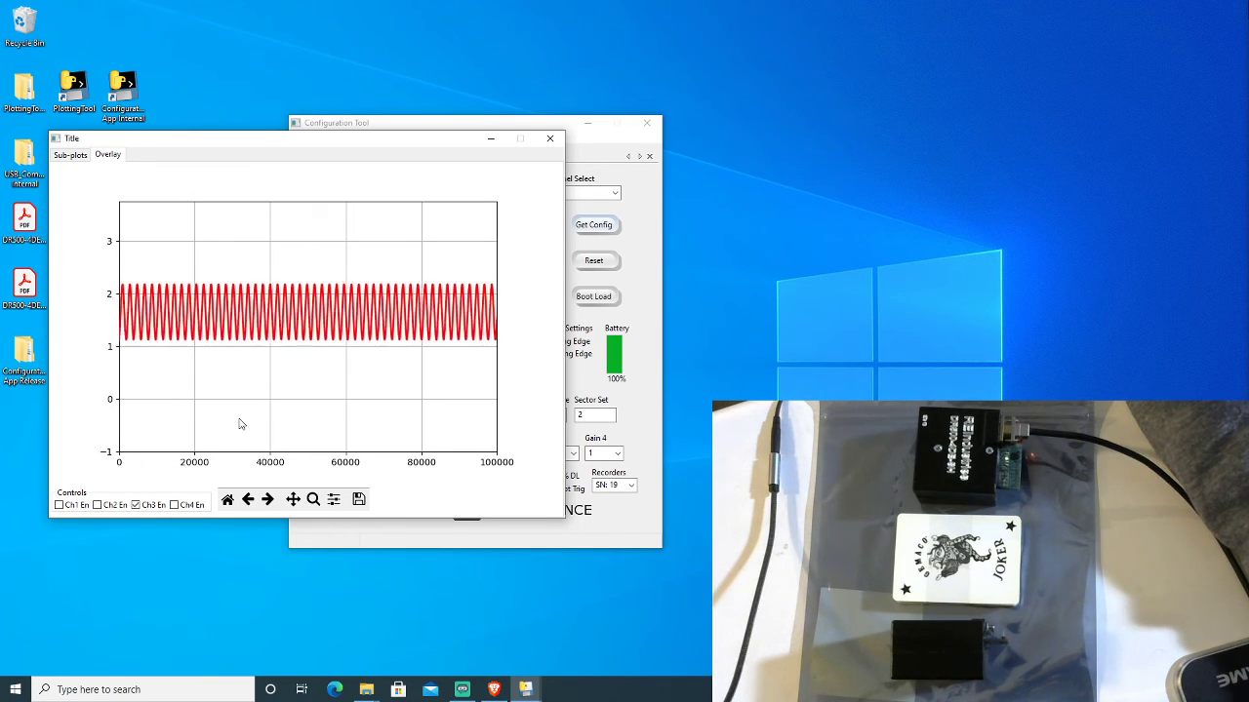
{"action": "left_click", "coordinate": [176, 506]}
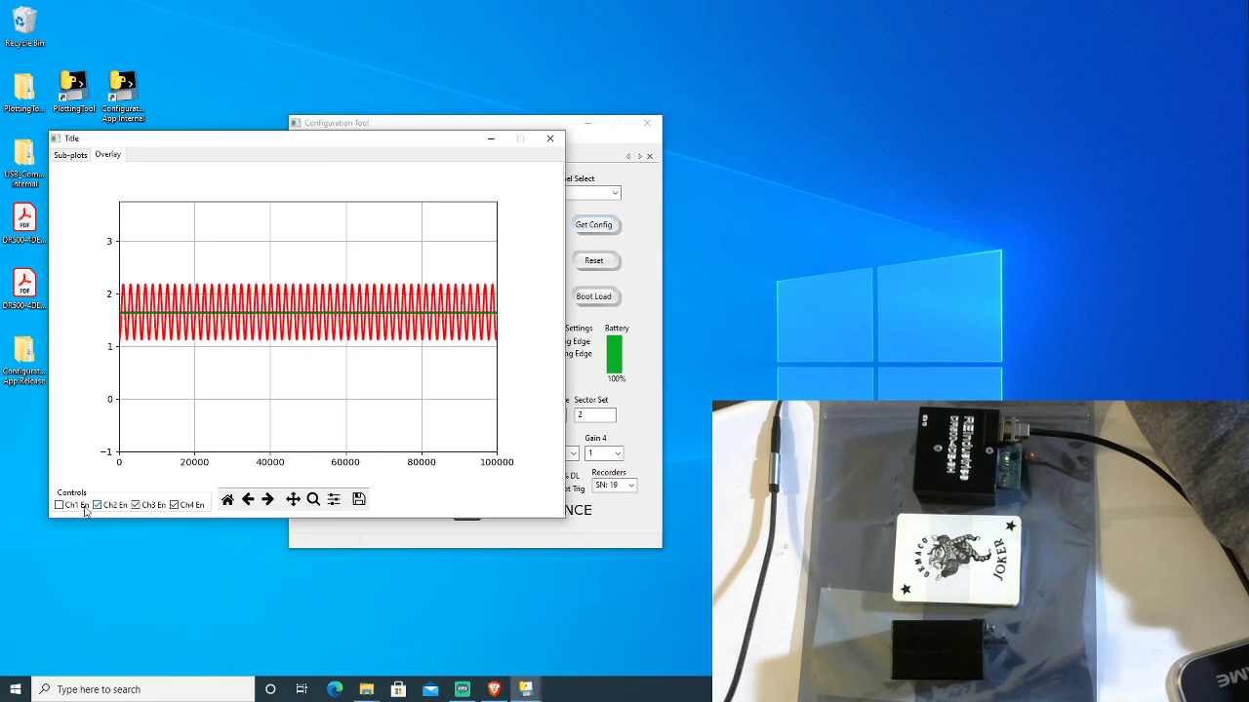
{"action": "left_click", "coordinate": [70, 154]}
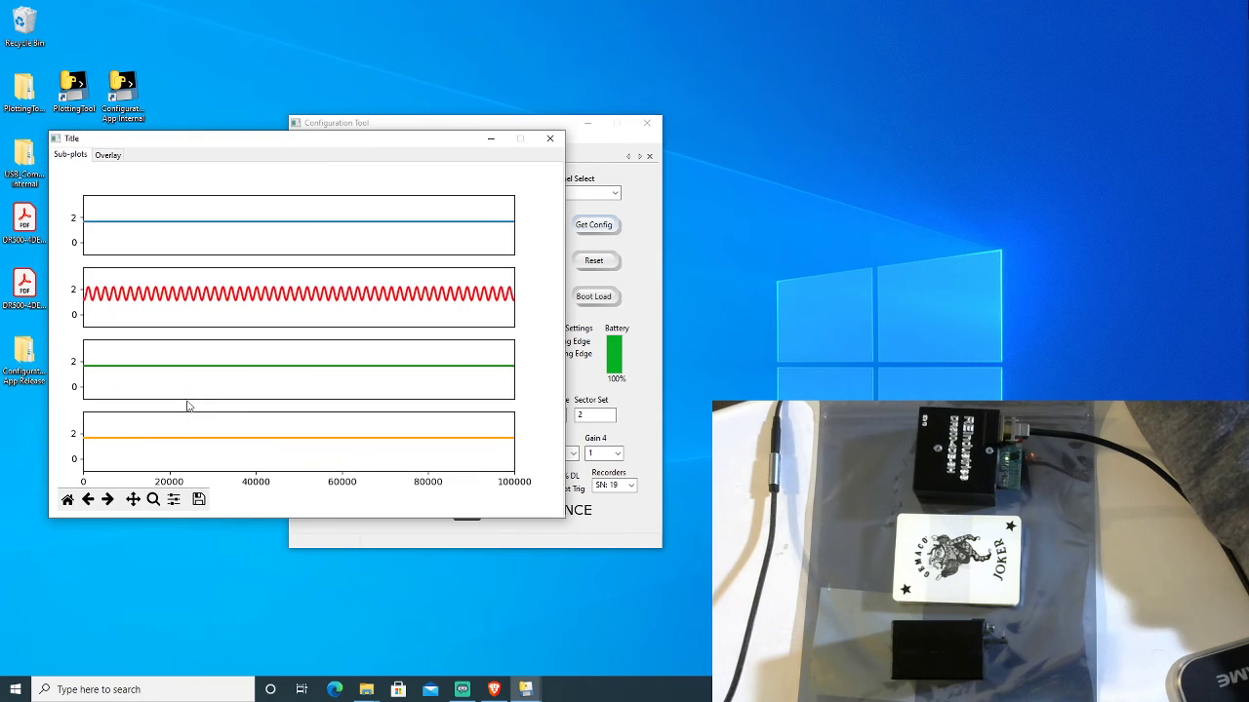
- Inspect the red waveform in the second sub-plot by zooming into several ranges, and restore the original view
{"action": "left_click", "coordinate": [153, 498]}
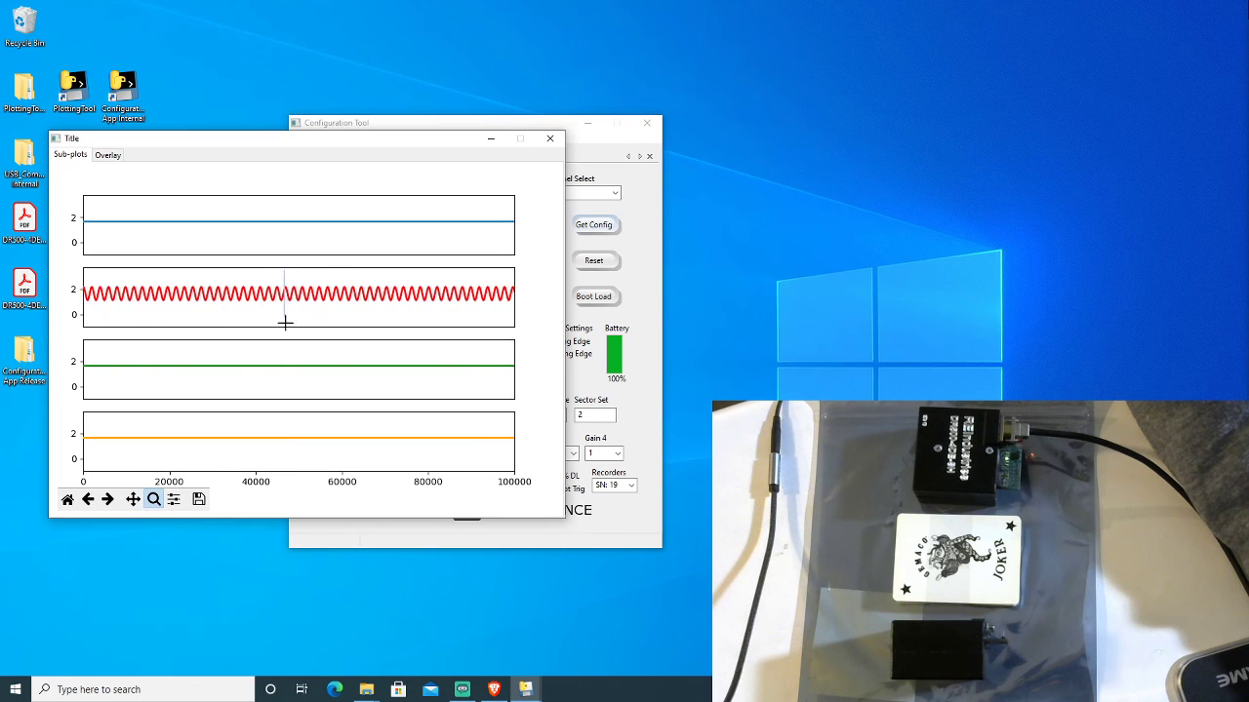
{"action": "left_click_drag", "start_coordinate": [284, 323], "coordinate": [301, 342]}
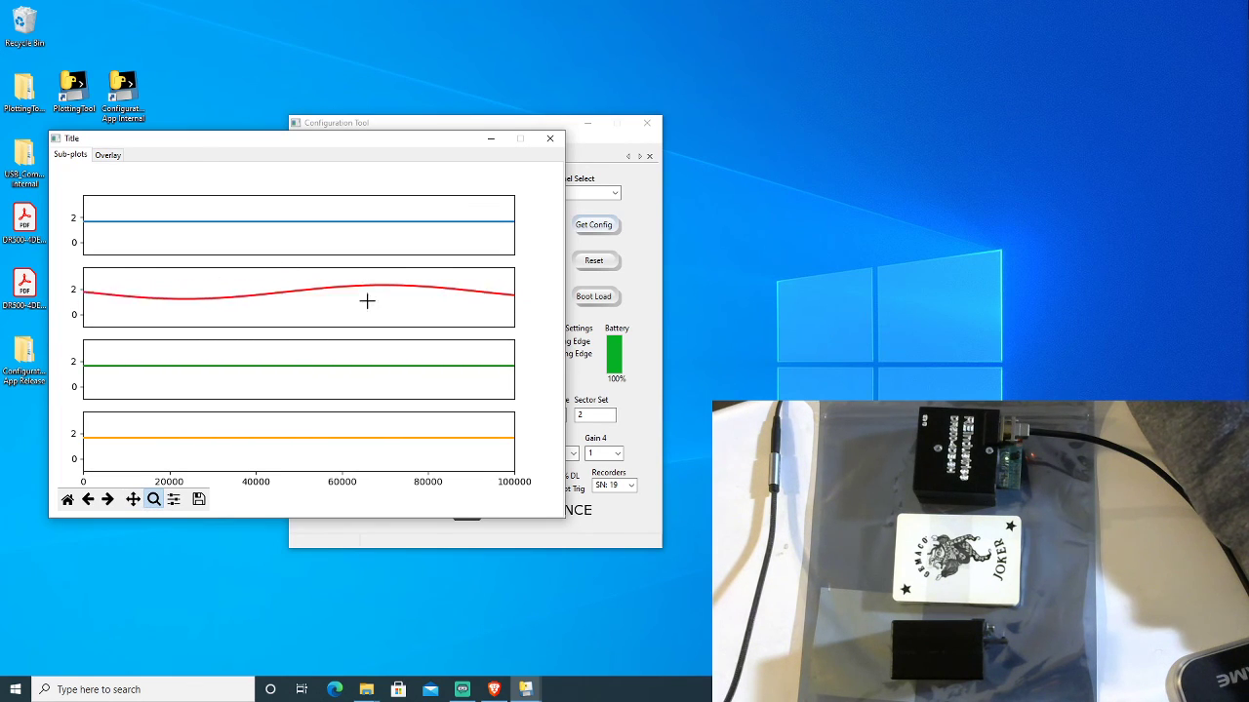
{"action": "left_click", "coordinate": [86, 500]}
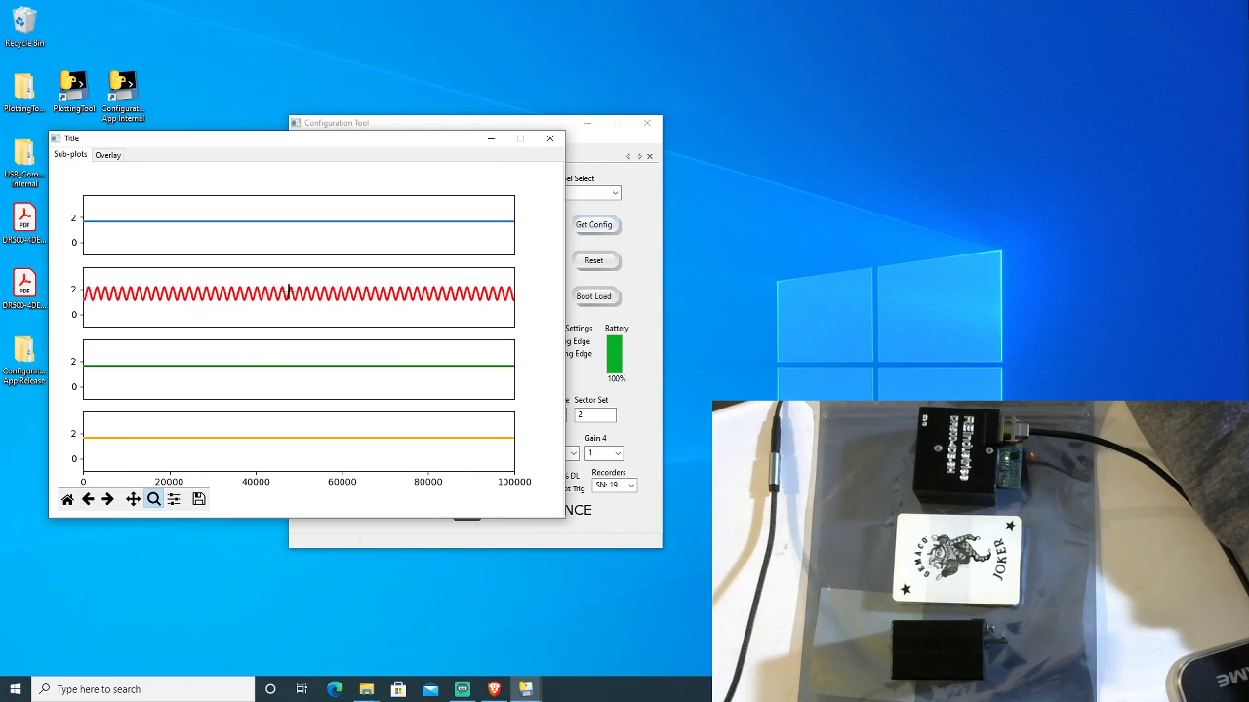
{"action": "left_click_drag", "start_coordinate": [252, 270], "coordinate": [345, 321]}
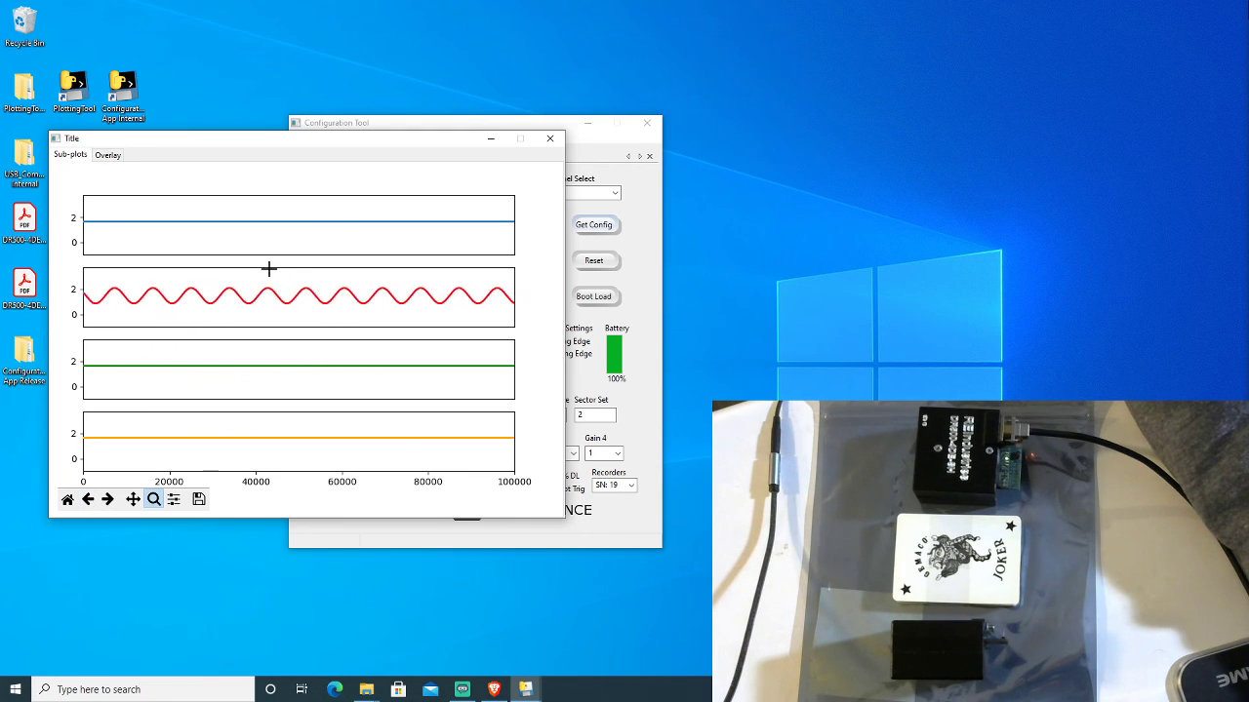
{"action": "left_click_drag", "start_coordinate": [267, 267], "coordinate": [321, 315]}
{"action": "left_click", "coordinate": [87, 499]}
{"action": "left_click_drag", "start_coordinate": [178, 273], "coordinate": [426, 323]}
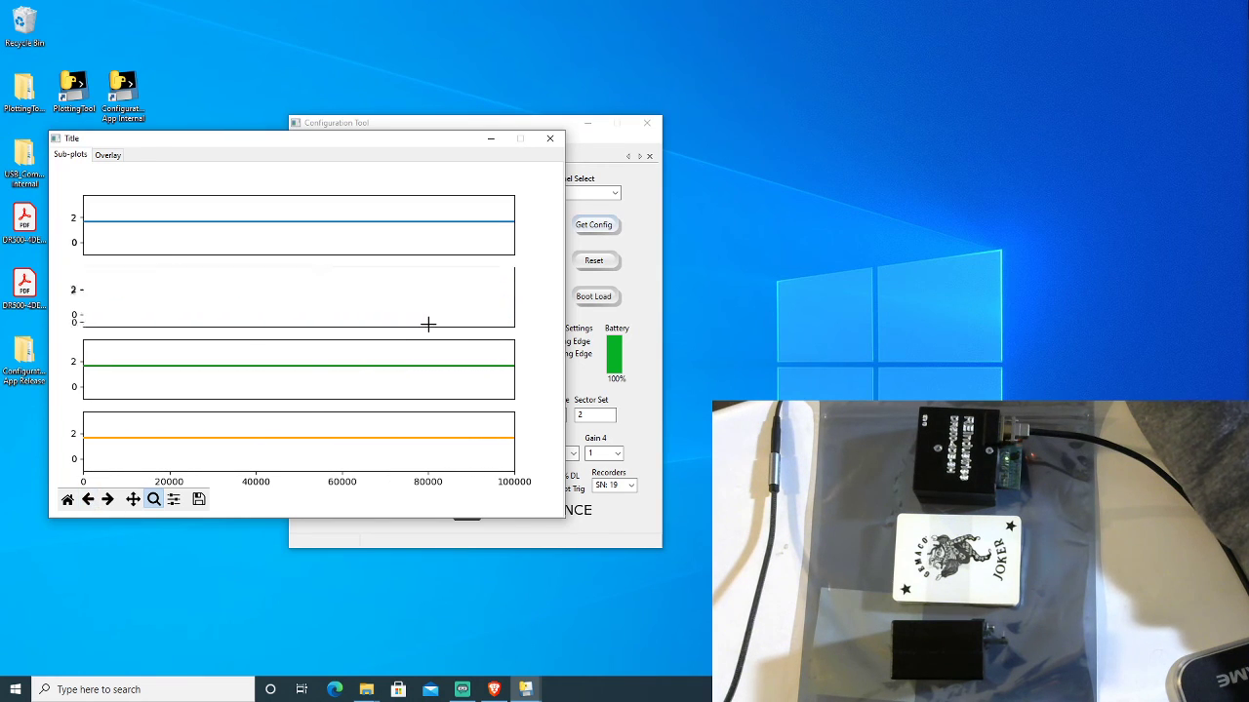
{"action": "left_click", "coordinate": [68, 499]}
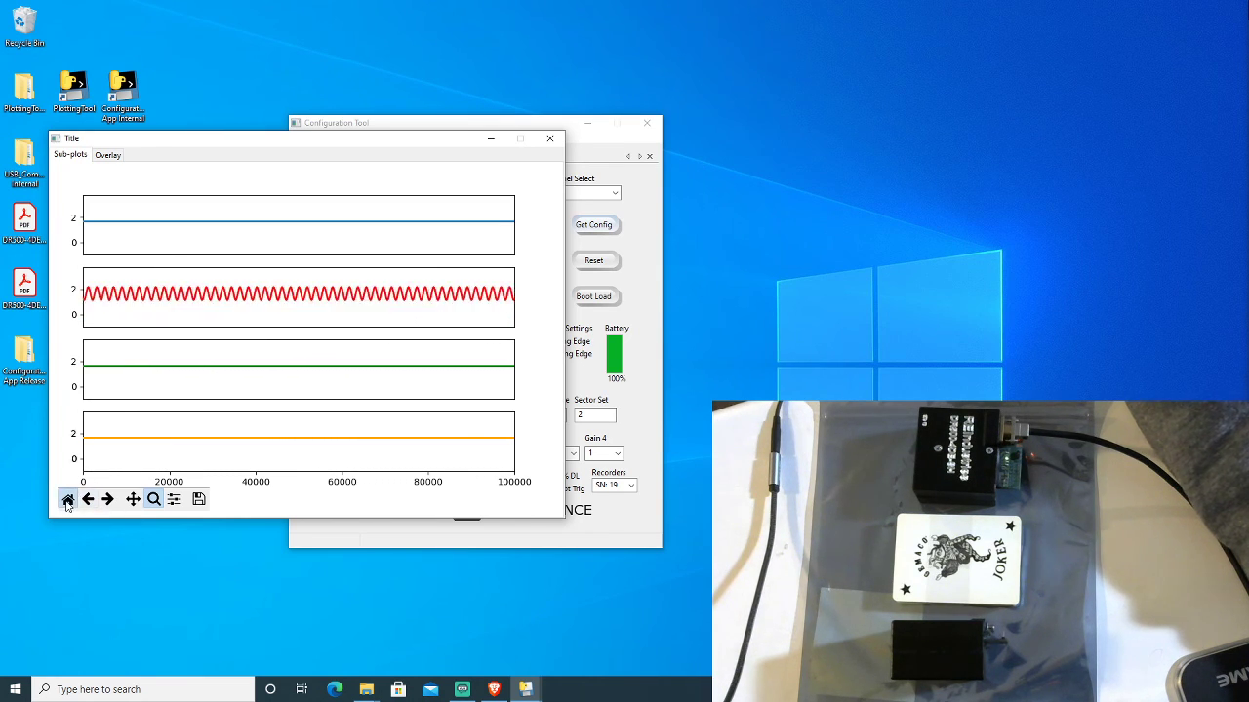
- Close the live plotting window and return to the Configuration Tool
{"action": "left_click_drag", "start_coordinate": [310, 143], "coordinate": [317, 151]}
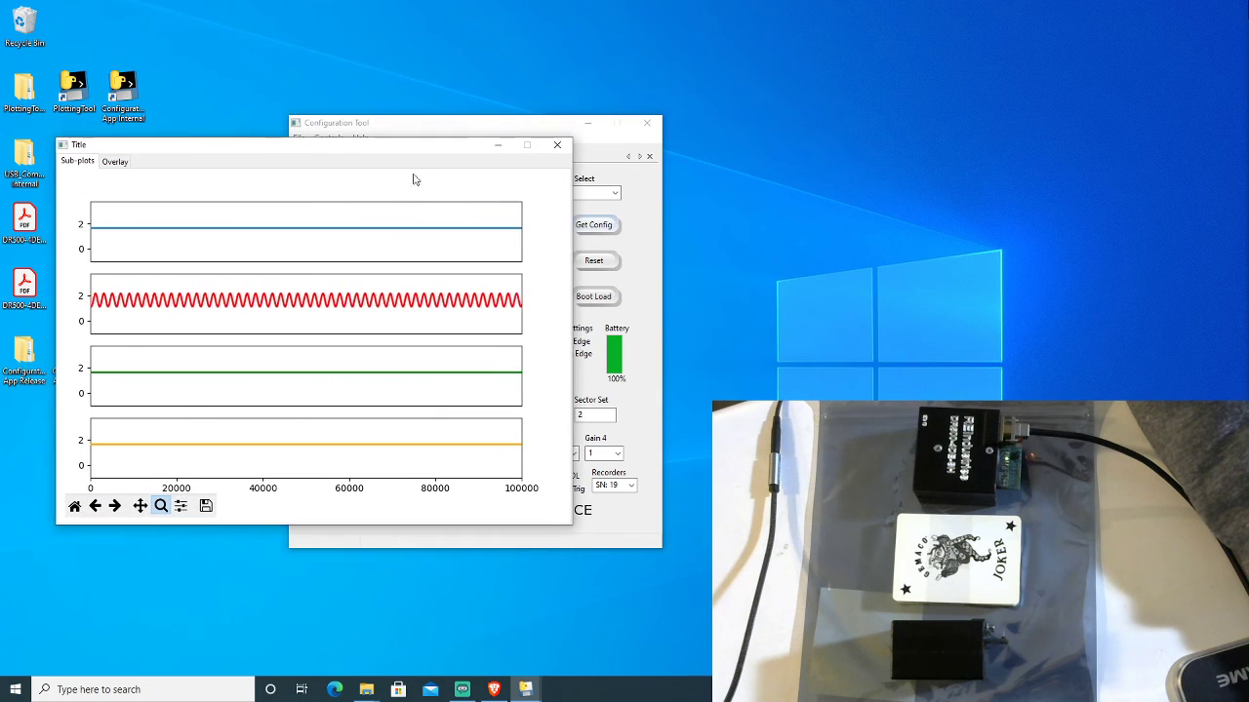
{"action": "left_click", "coordinate": [557, 144]}
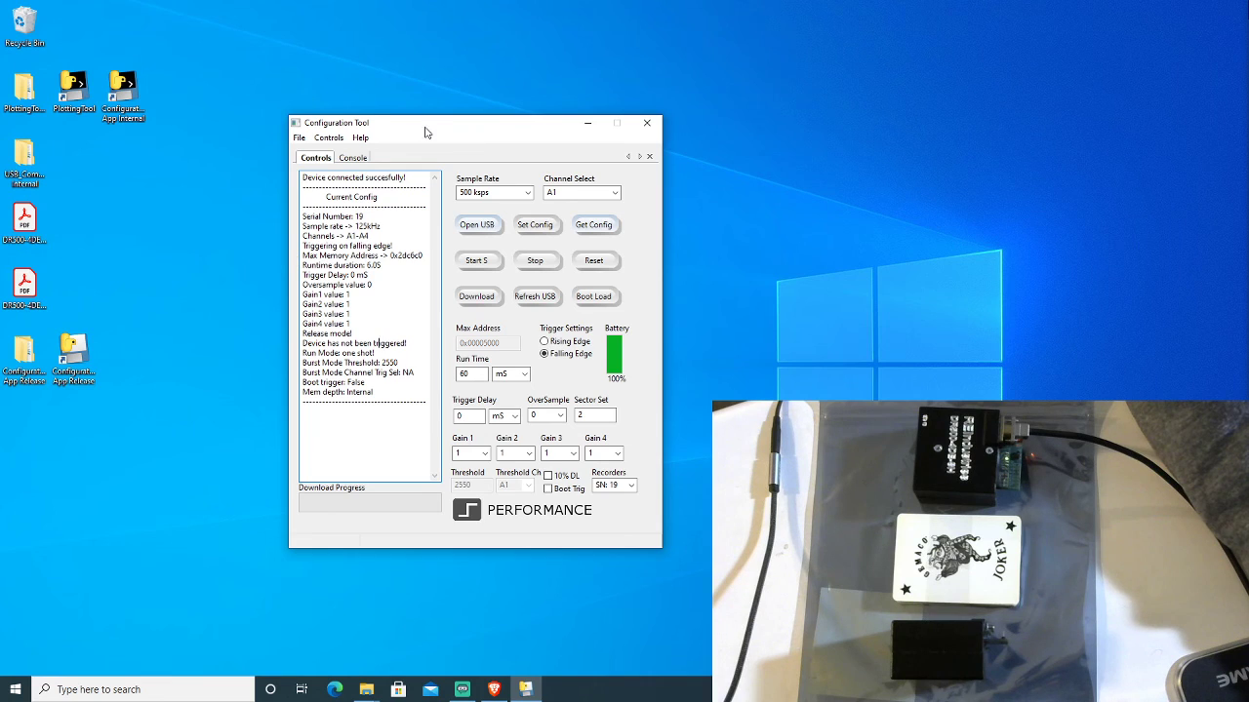
{"action": "left_click_drag", "start_coordinate": [425, 132], "coordinate": [417, 130]}
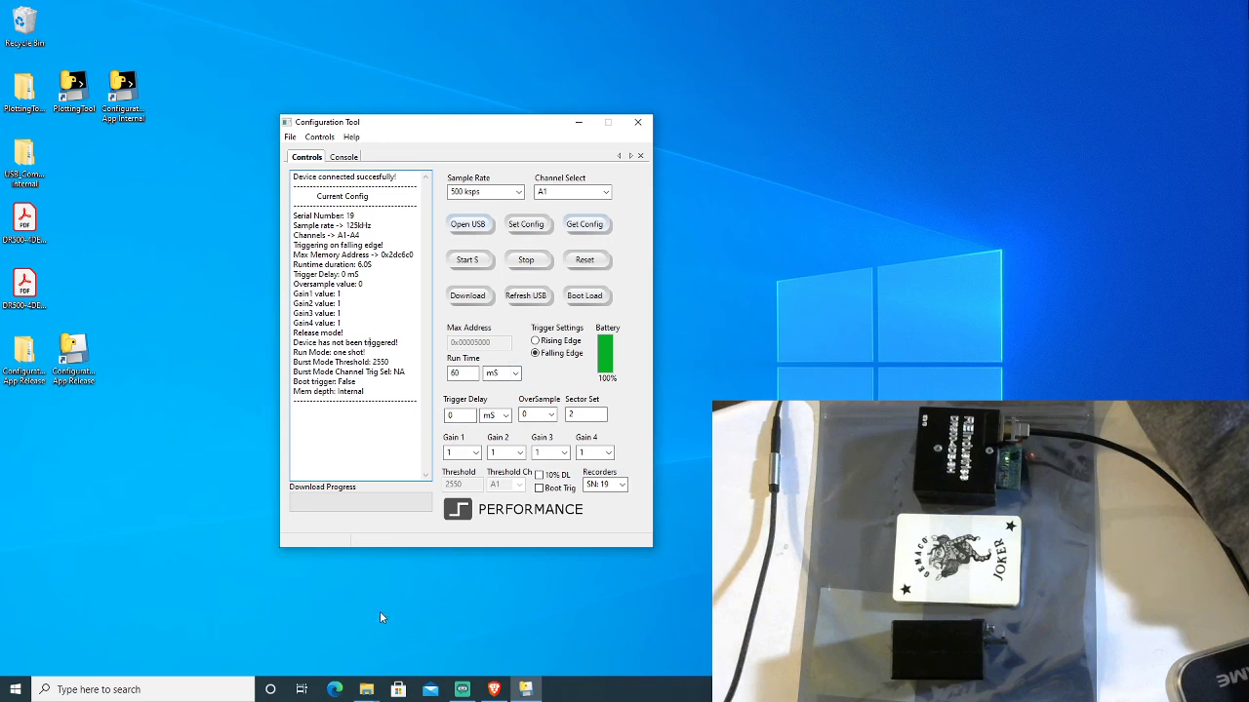
- Open data1 01-Feb-2021 (21_55_15) from the stream_downloads folder 19 in Notepad++ and decline the program update
{"action": "left_click", "coordinate": [368, 691]}
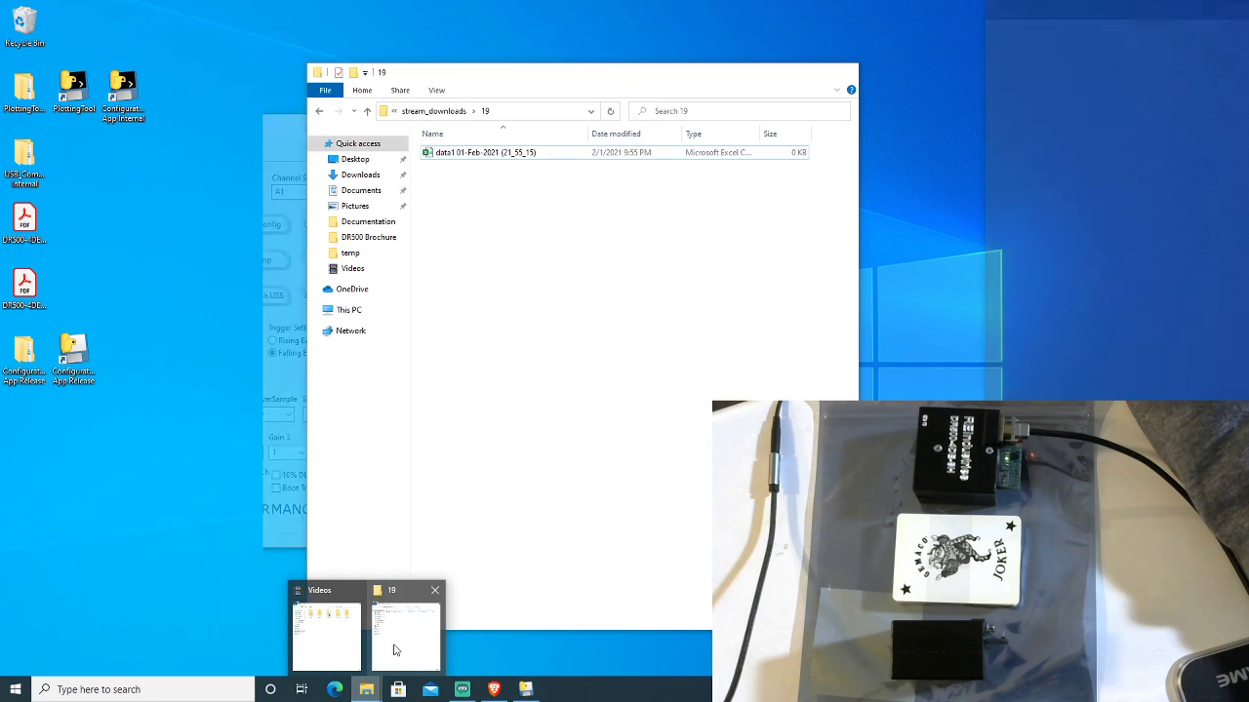
{"action": "left_click", "coordinate": [390, 650]}
{"action": "left_click", "coordinate": [446, 158]}
{"action": "right_click", "coordinate": [445, 158]}
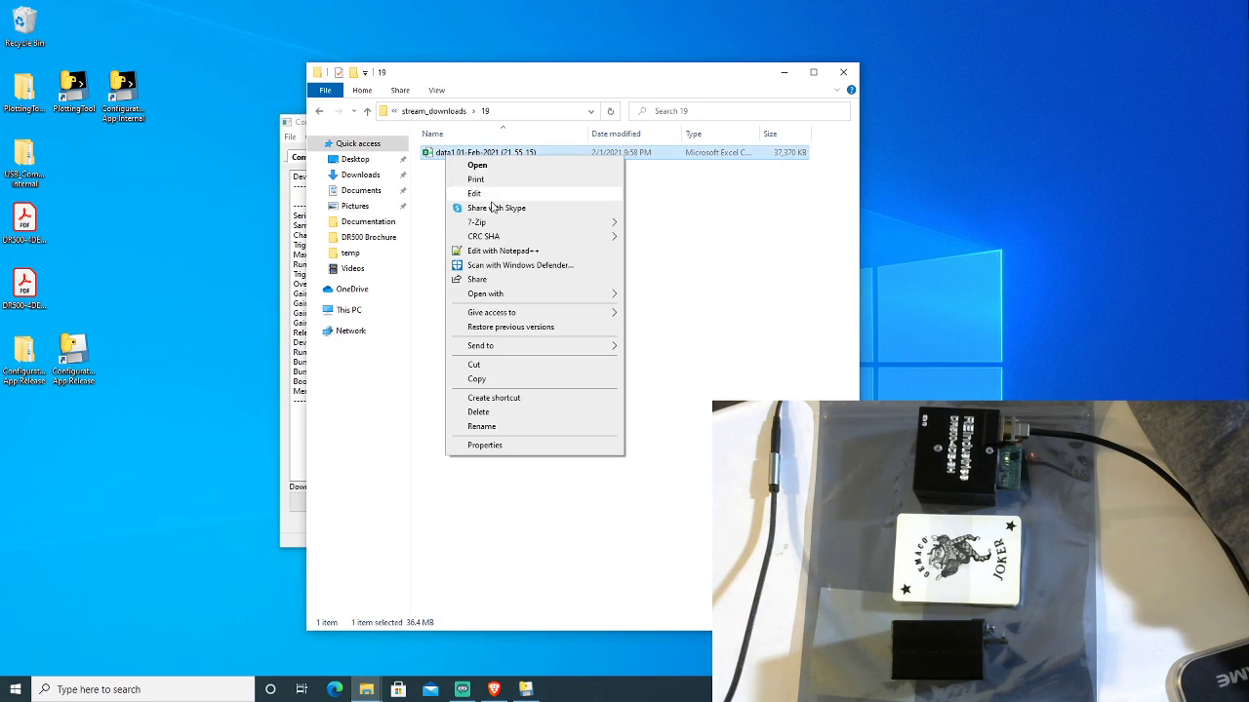
{"action": "left_click", "coordinate": [495, 251]}
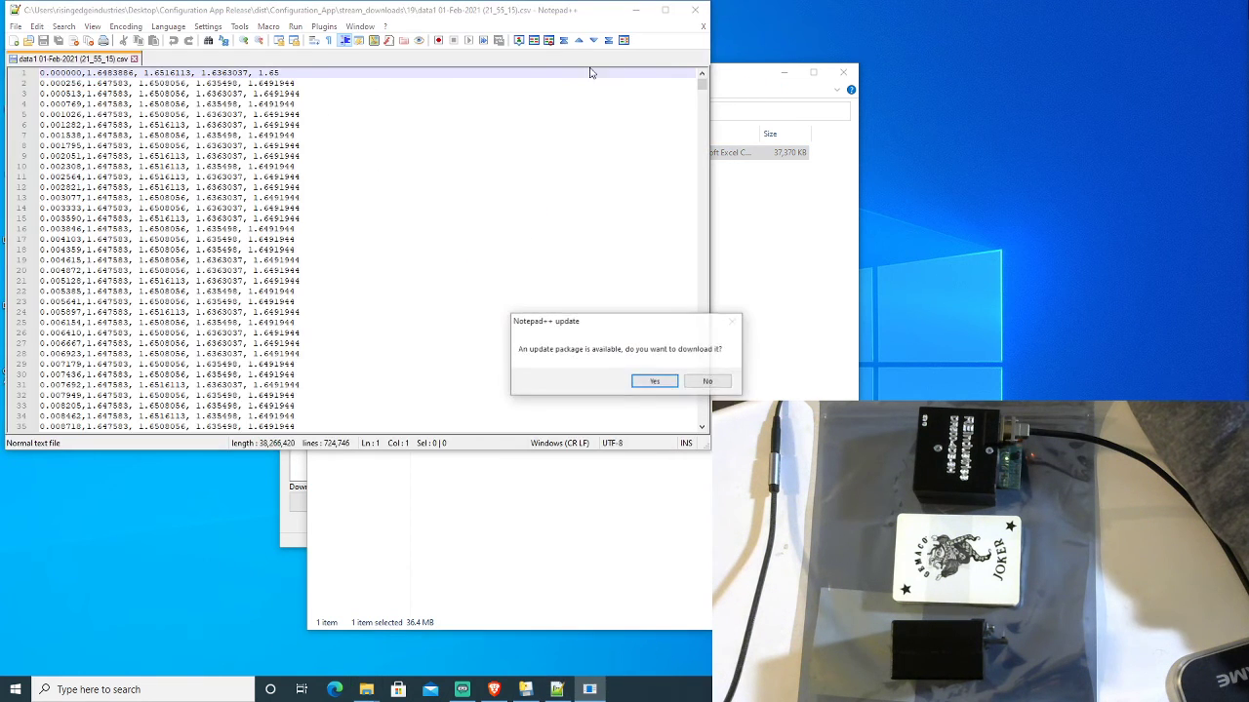
{"action": "left_click", "coordinate": [709, 380]}
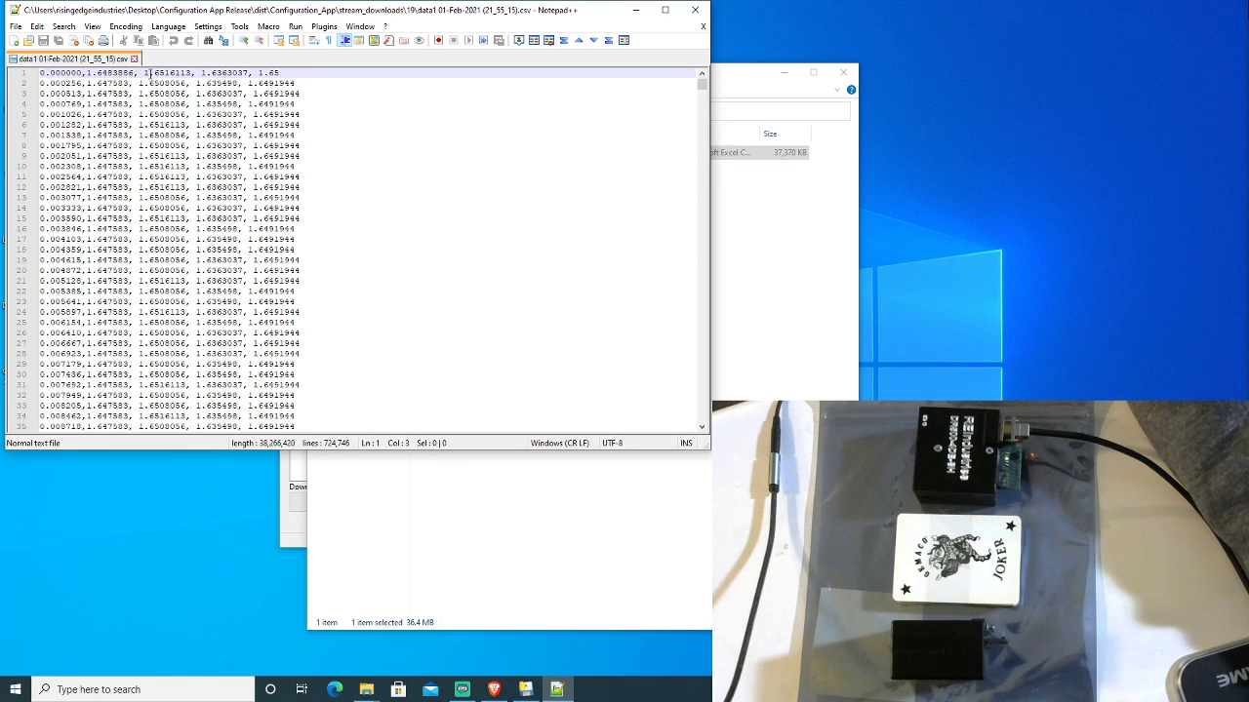
- Examine the first rows of streamed channel data, close Notepad++ and minimize the folder window
{"action": "left_click_drag", "start_coordinate": [277, 73], "coordinate": [281, 241]}
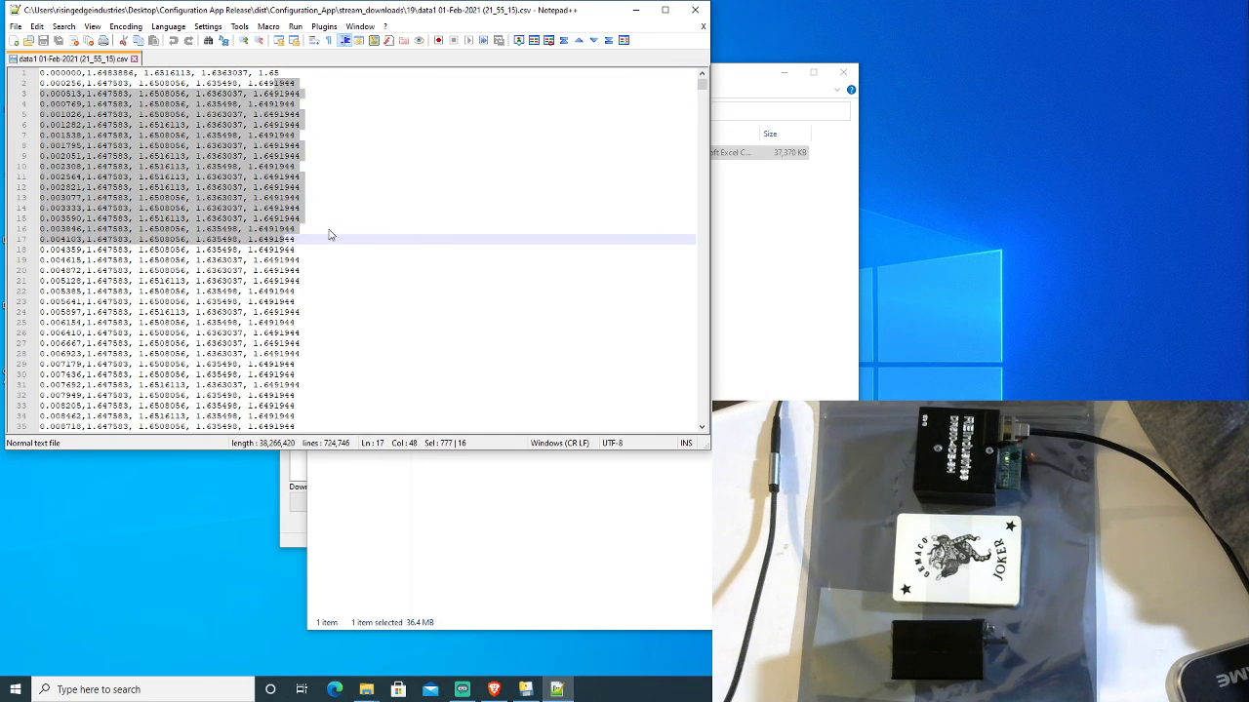
{"action": "left_click", "coordinate": [387, 205]}
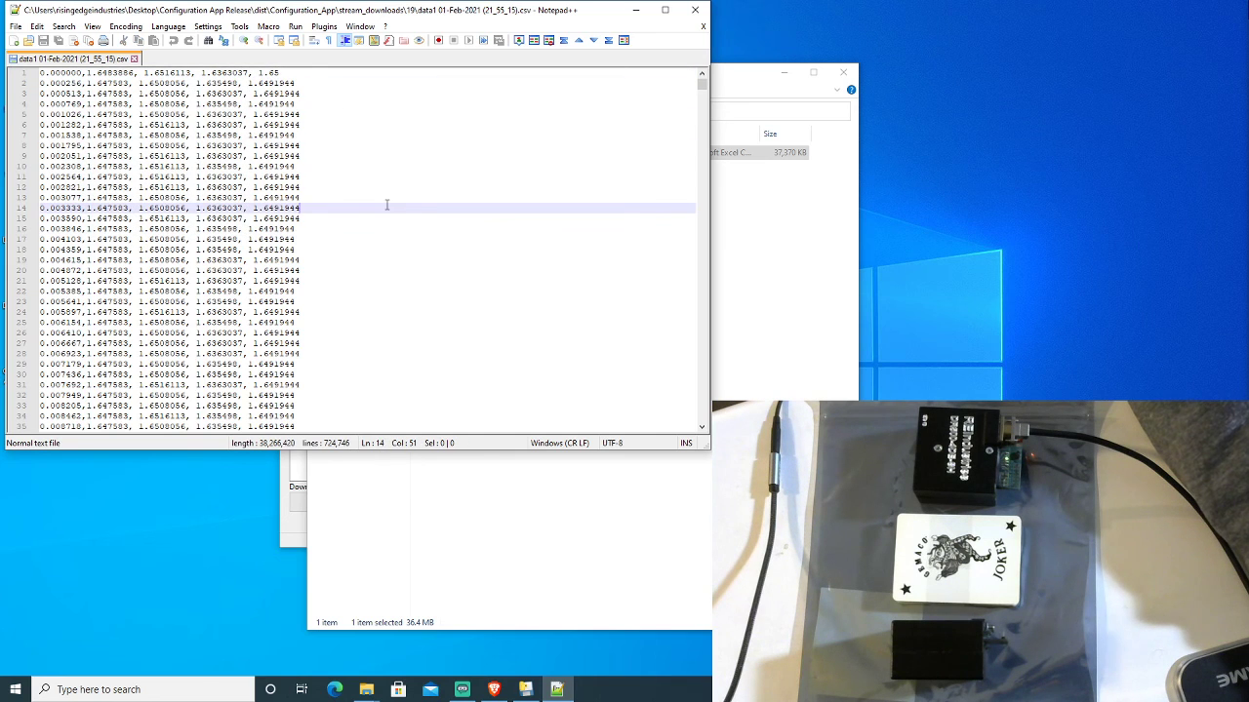
{"action": "left_click", "coordinate": [695, 10]}
{"action": "left_click", "coordinate": [785, 74]}
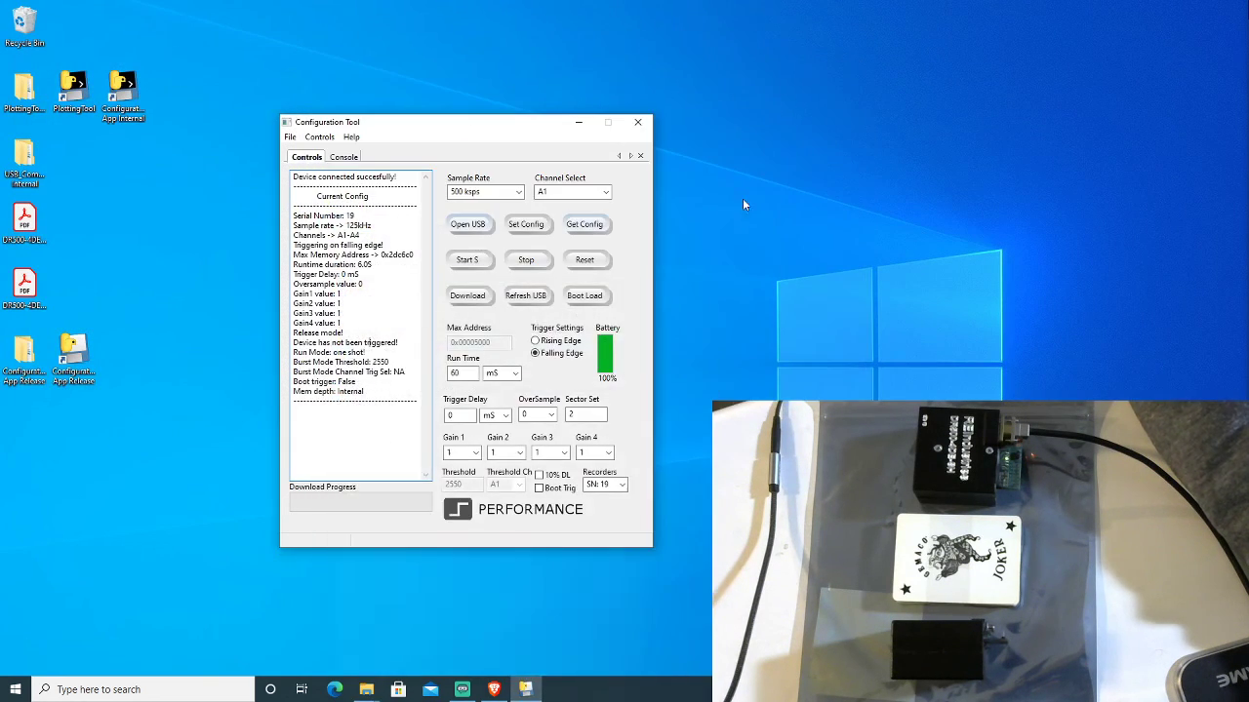